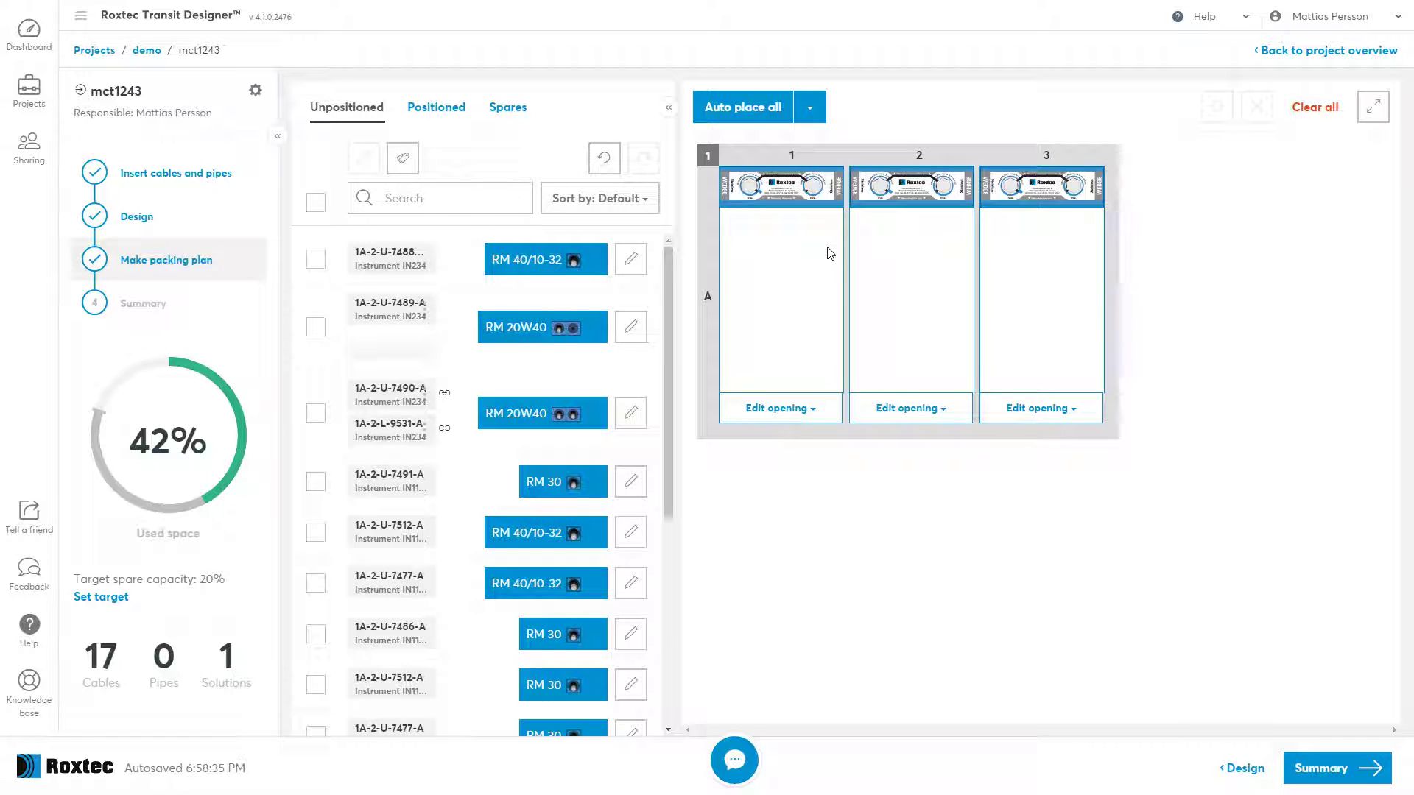
- Auto-place every cable into the openings, then clear all modules from the three frames
left_click(750, 109)
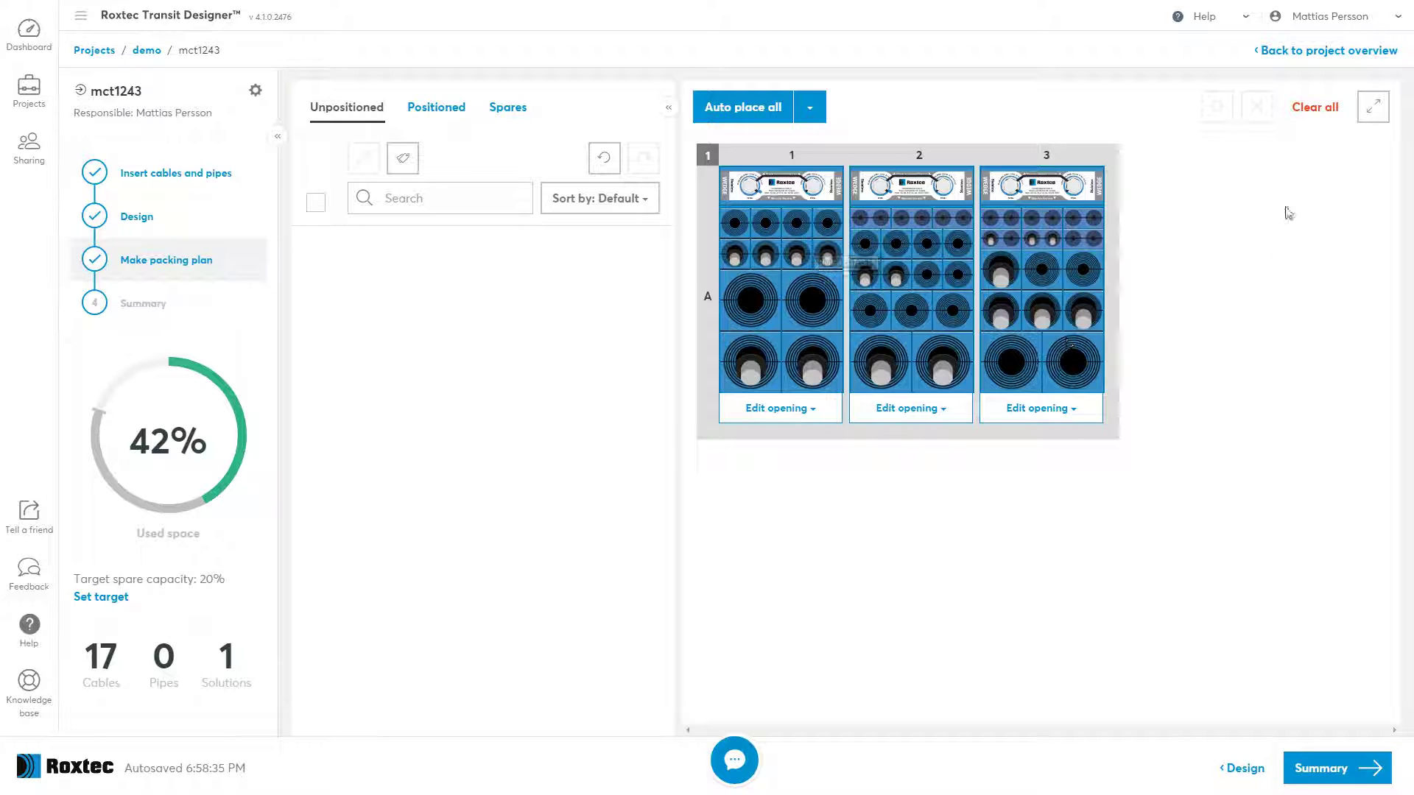
left_click(1322, 113)
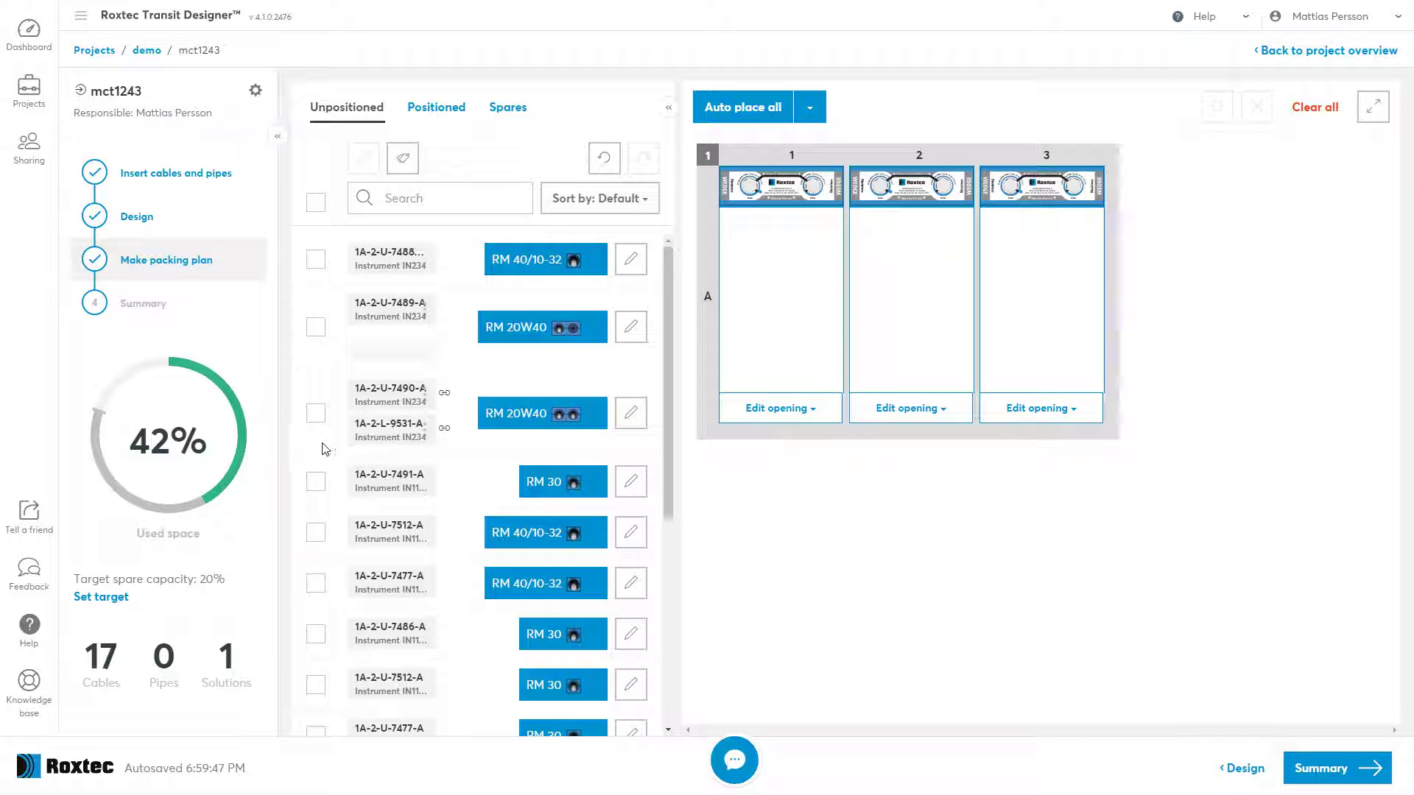
left_click(317, 329)
left_click(315, 413)
left_click_drag(542, 415, 758, 425)
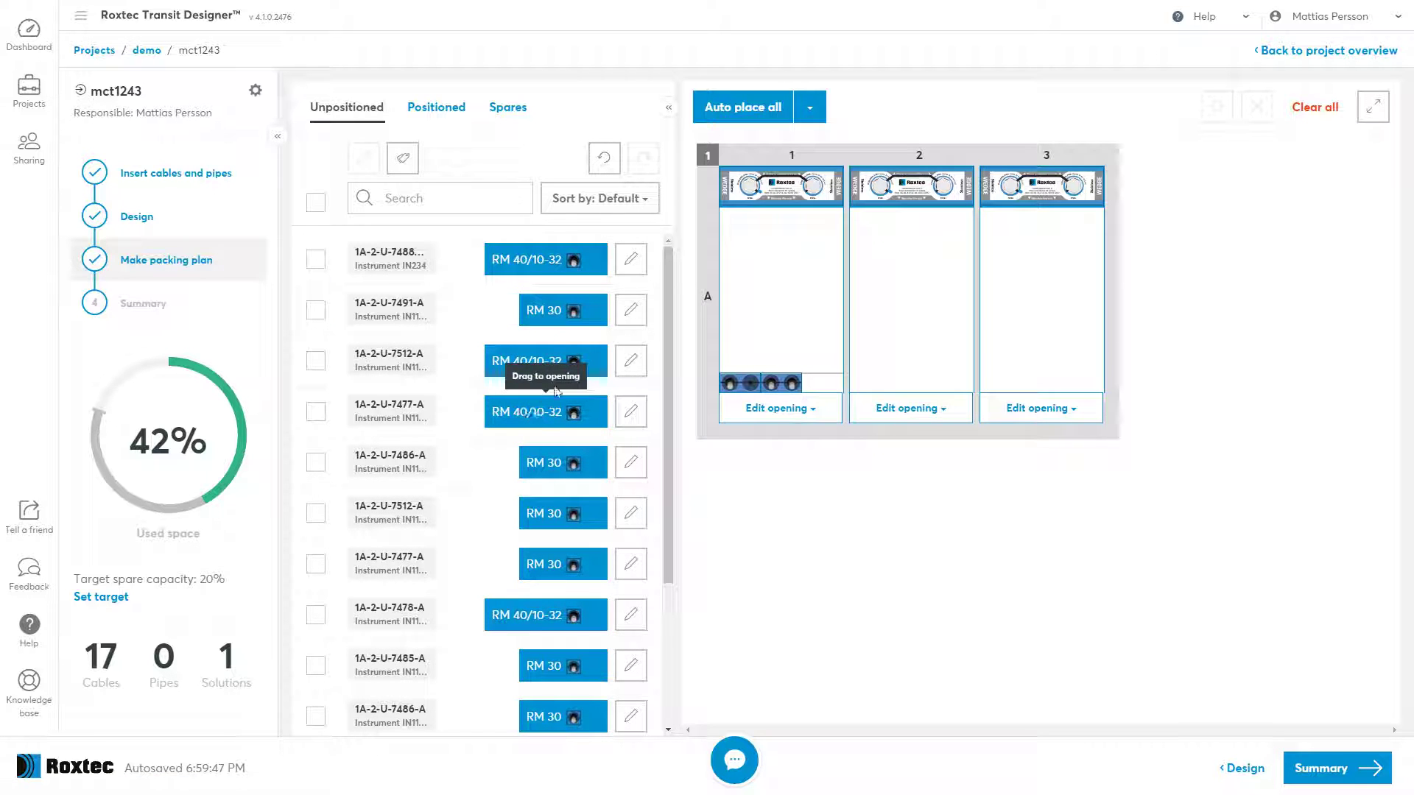
left_click_drag(543, 361, 880, 374)
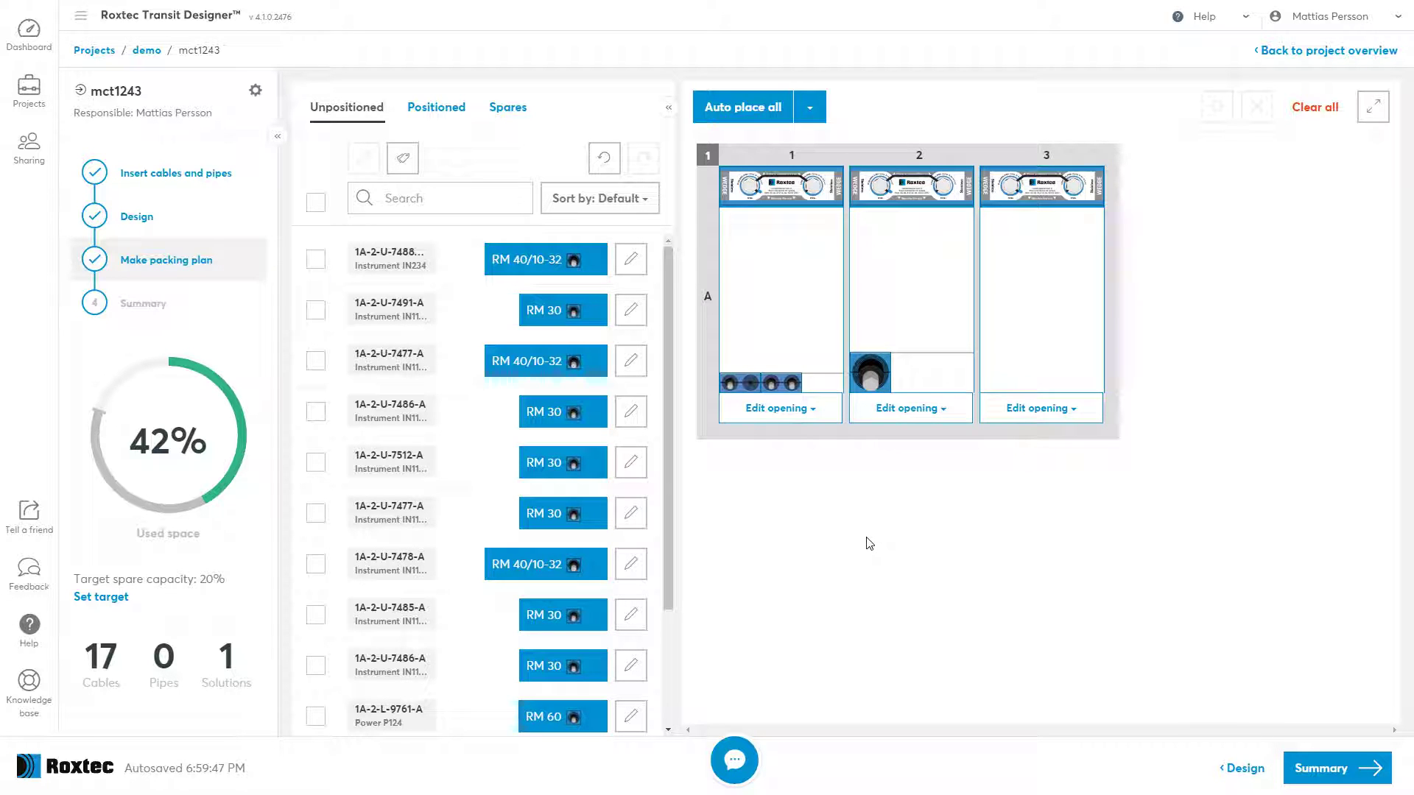
left_click(814, 411)
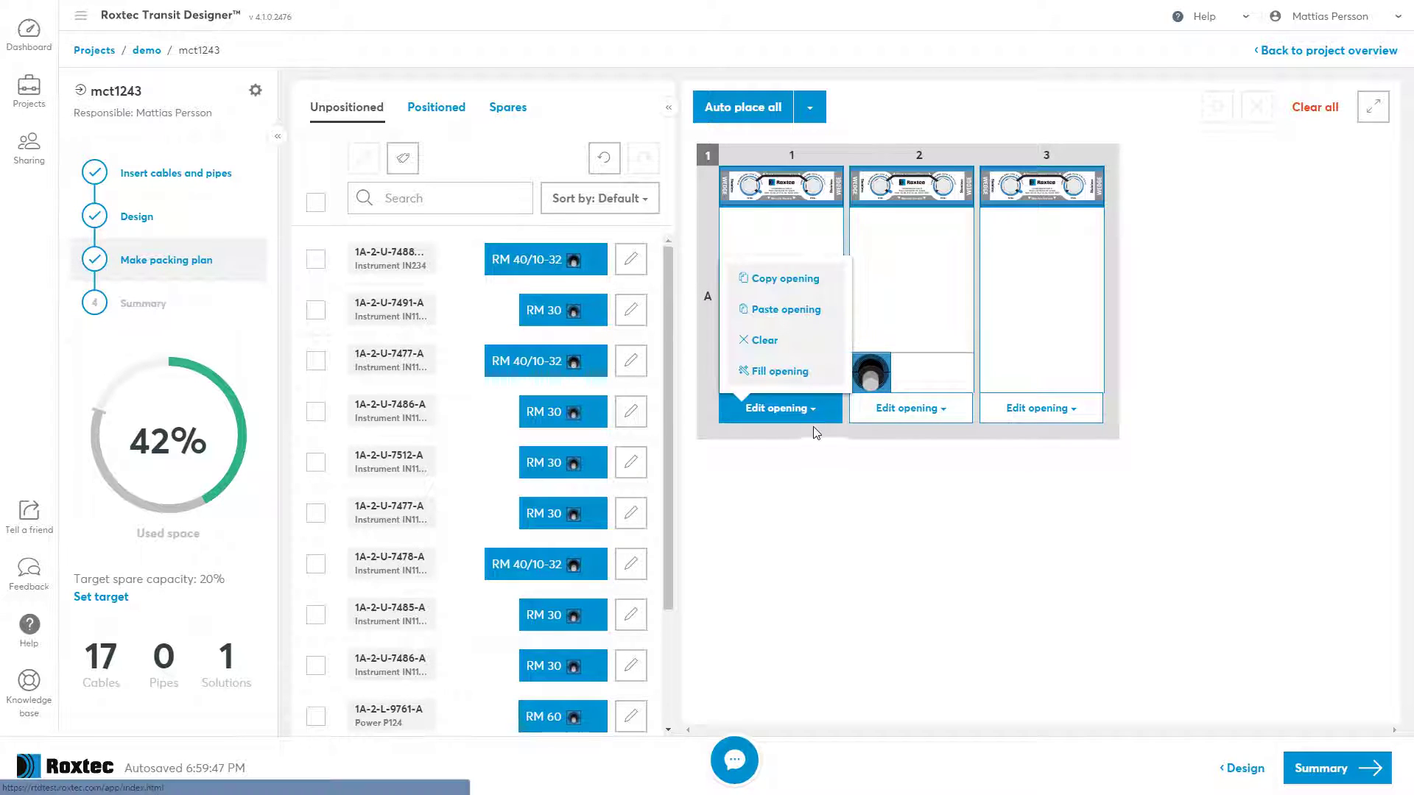
left_click(811, 386)
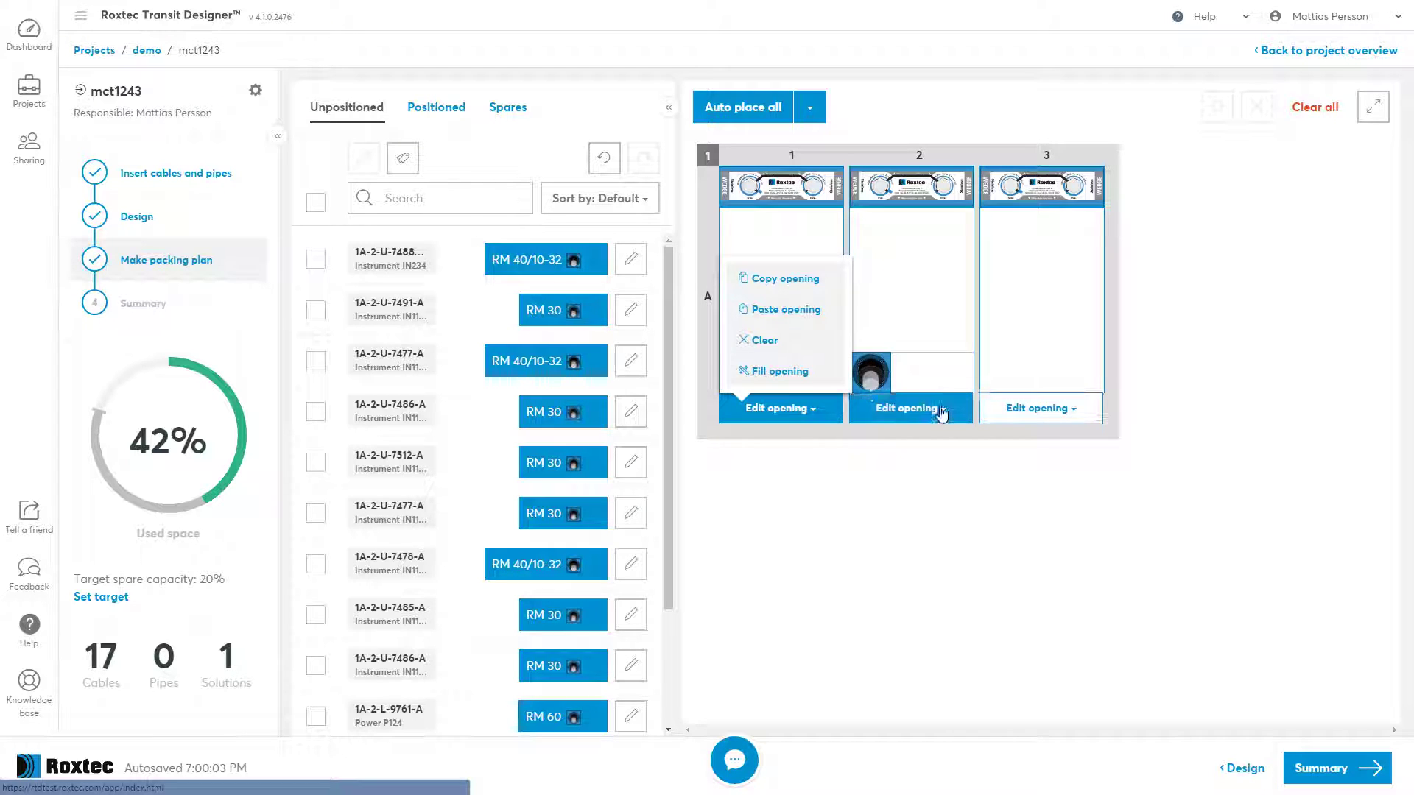
left_click(911, 408)
left_click(942, 385)
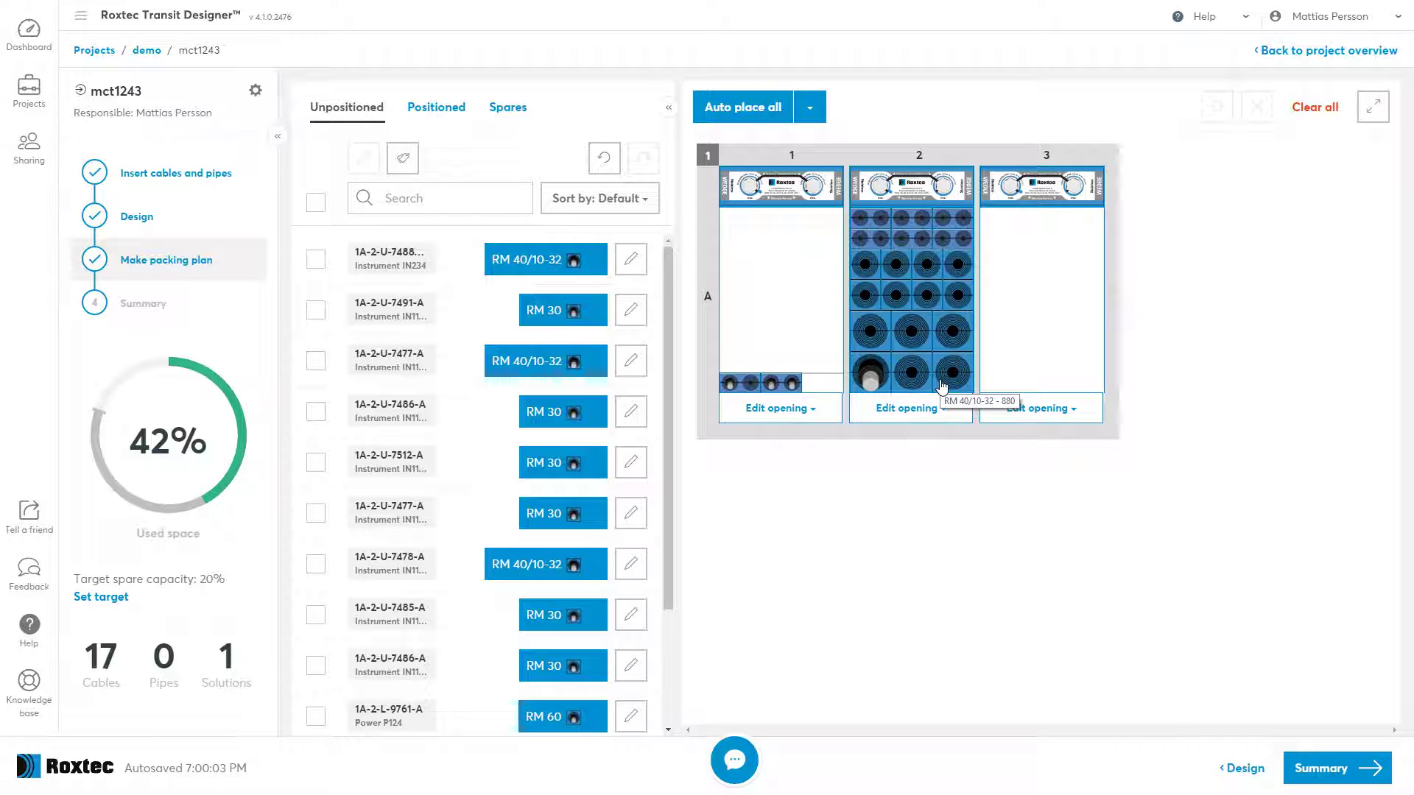
left_click(931, 411)
left_click(896, 340)
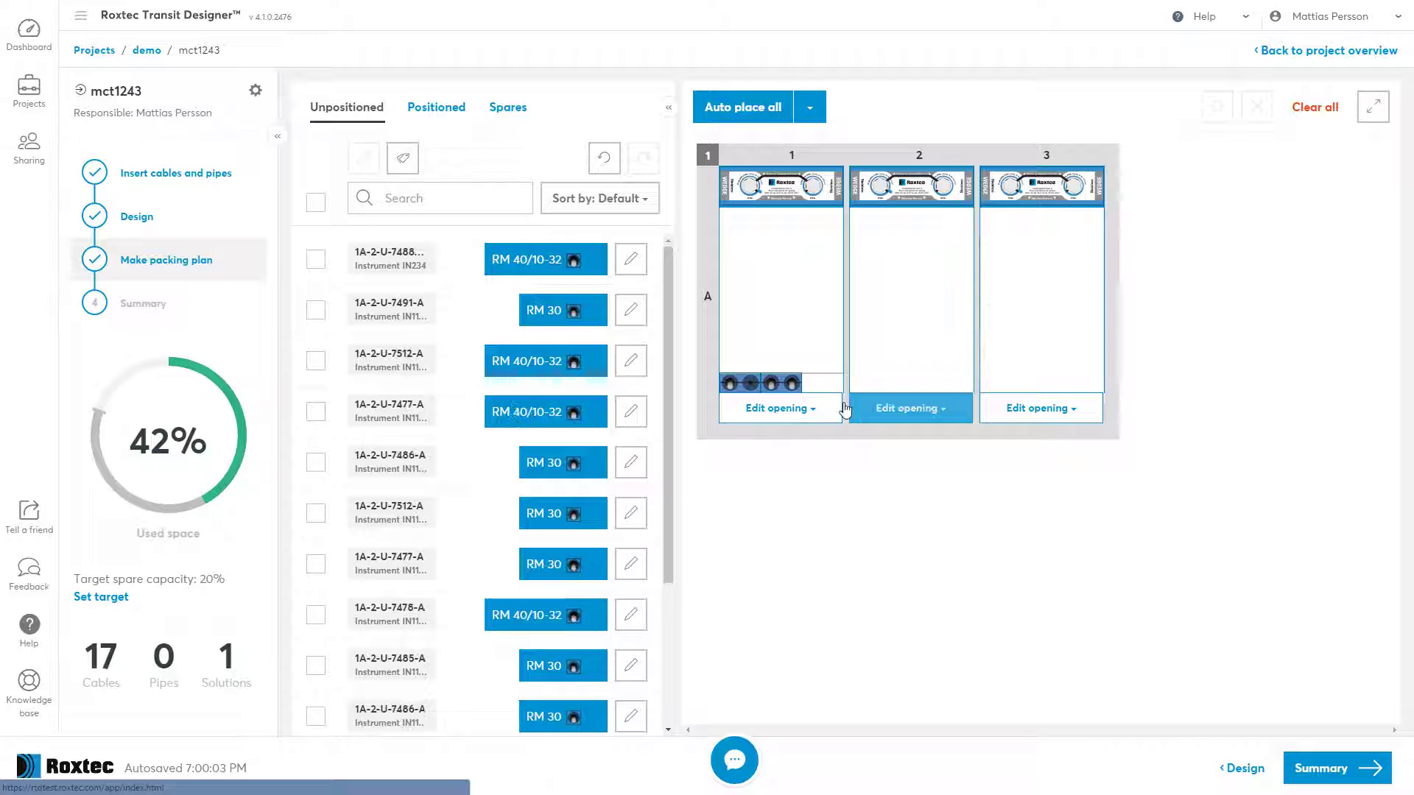
left_click(810, 411)
left_click(786, 354)
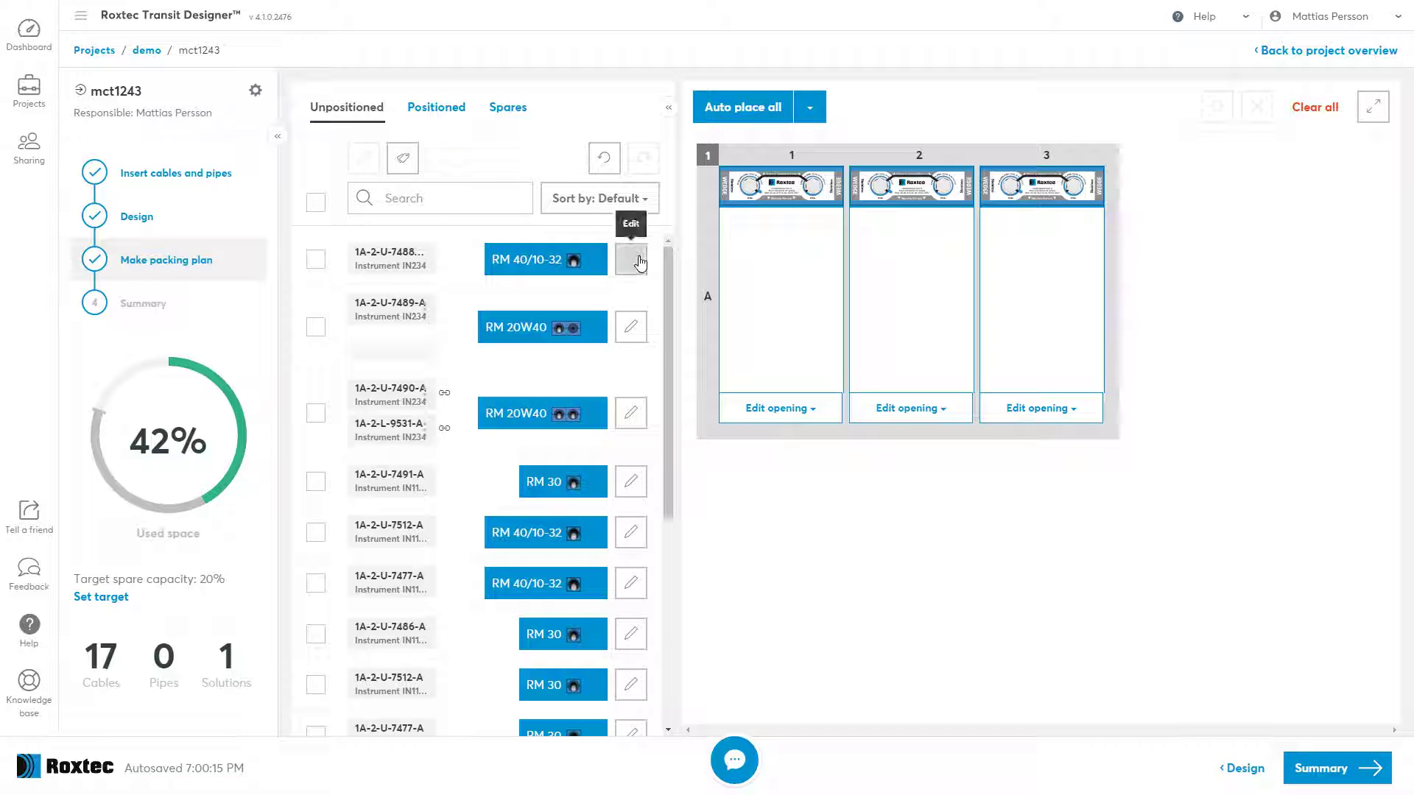
- Sort cables by Id and place the first two (RM 40/10-32 and RM 60) in opening 1
left_click(651, 201)
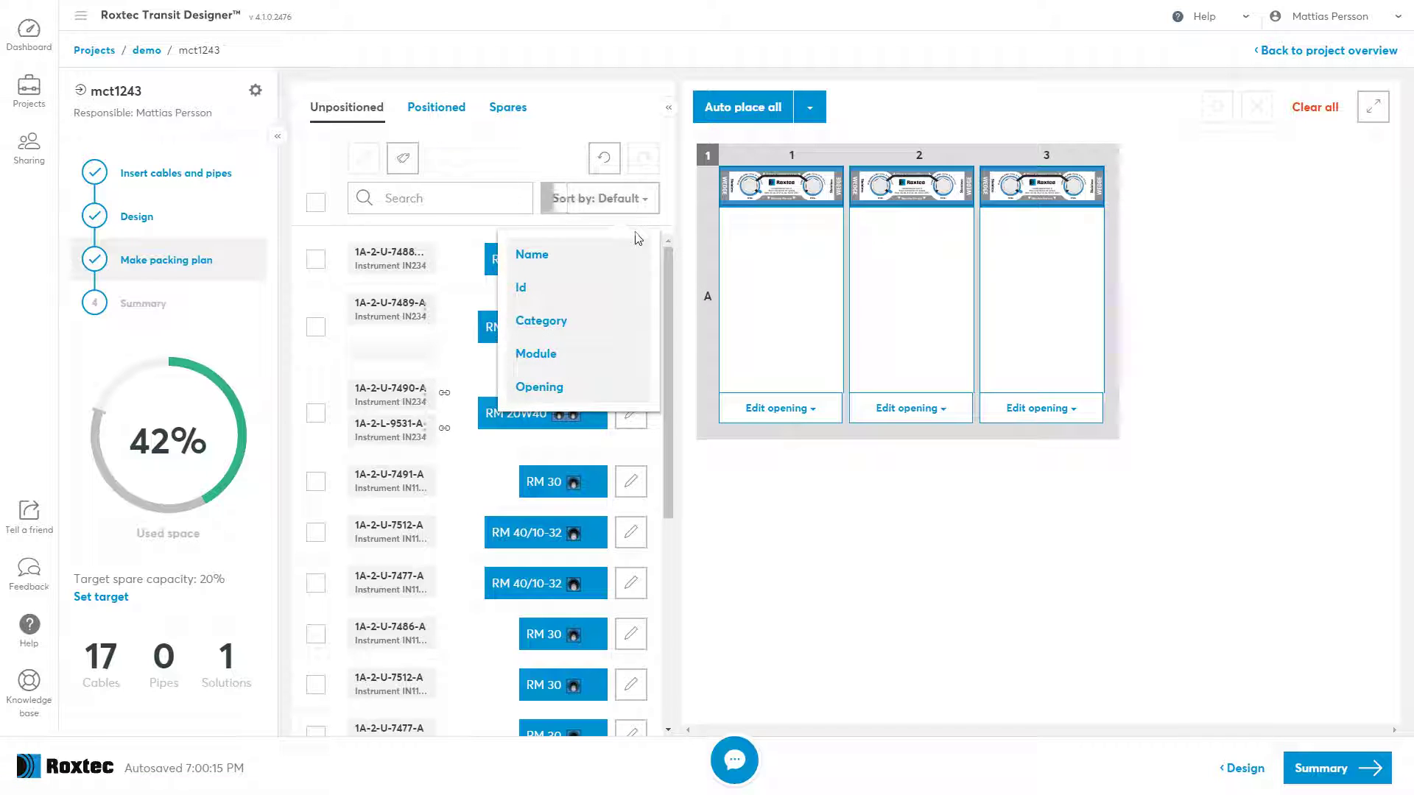
left_click(600, 287)
left_click(315, 260)
left_click(315, 310)
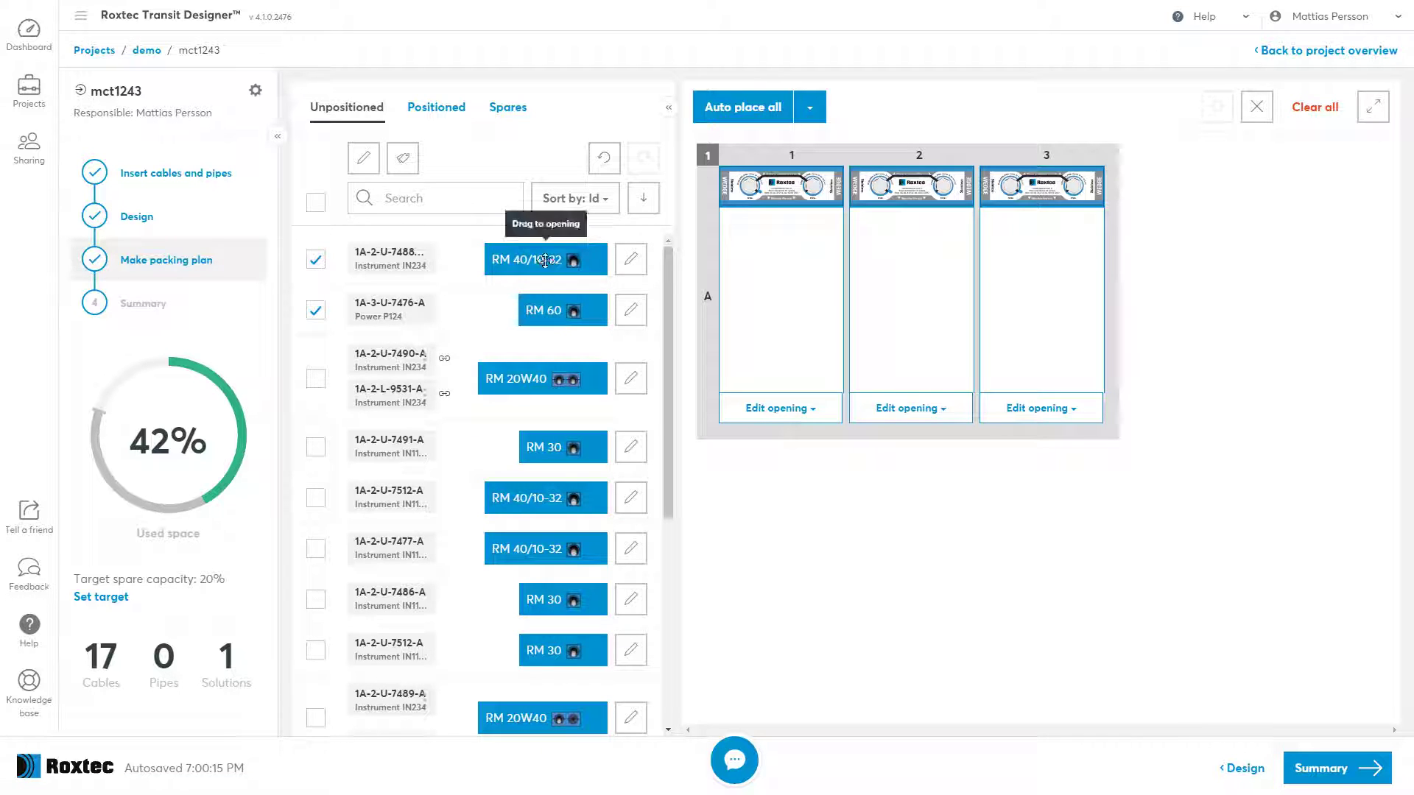
left_click_drag(545, 261, 780, 309)
left_click(430, 110)
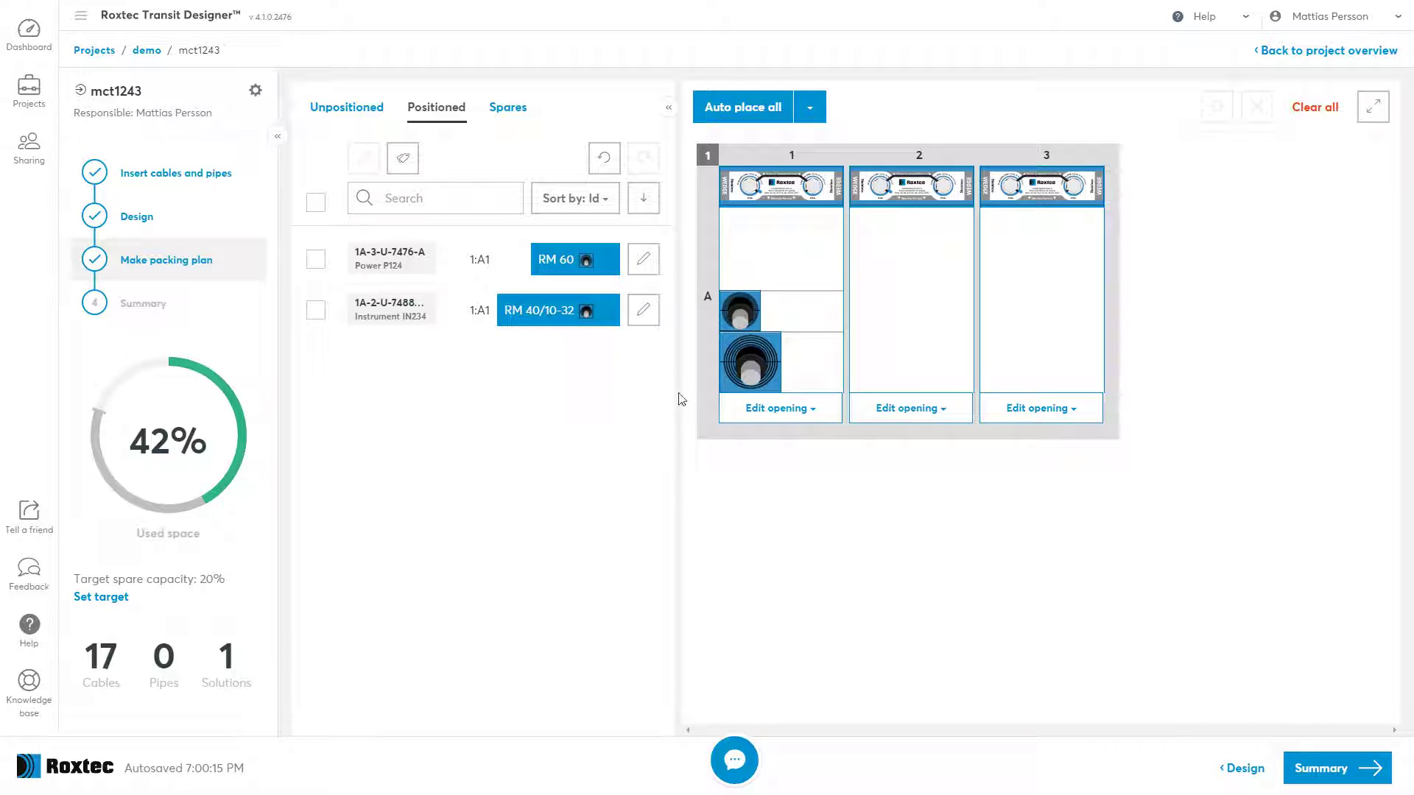
left_click(740, 355)
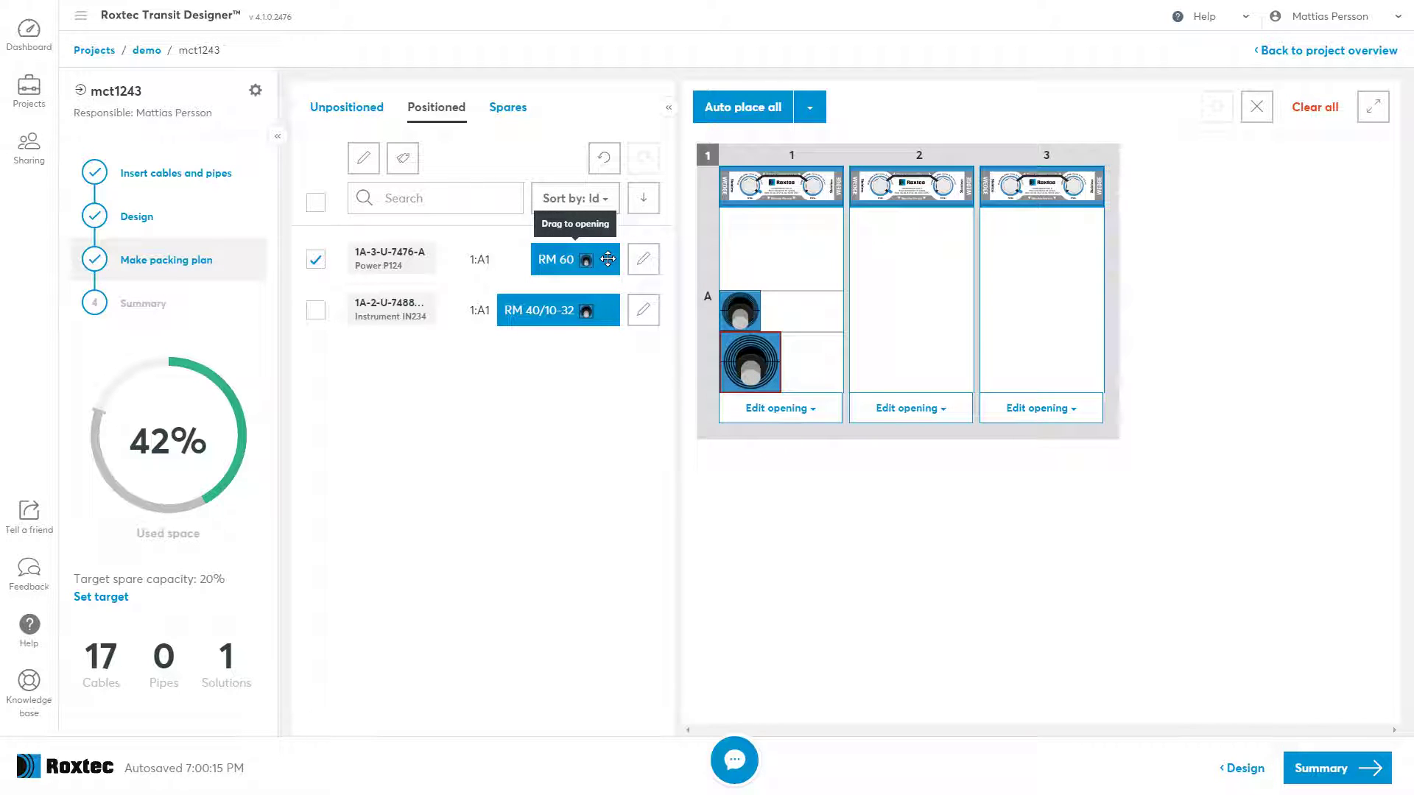
- Add rows of size 60 and size 40 spares to opening 2, then undo both
left_click(508, 109)
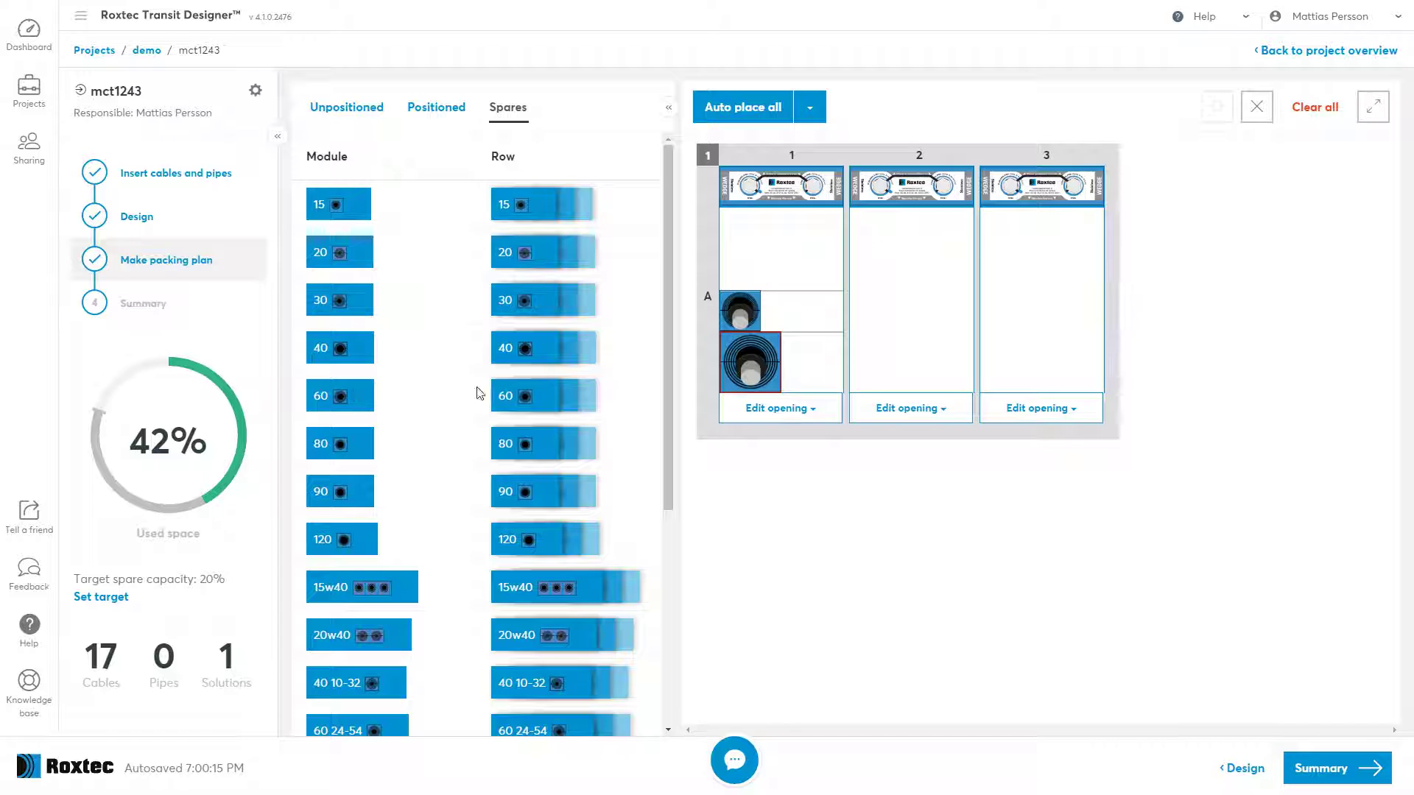
left_click_drag(516, 394, 885, 387)
left_click_drag(551, 362, 911, 311)
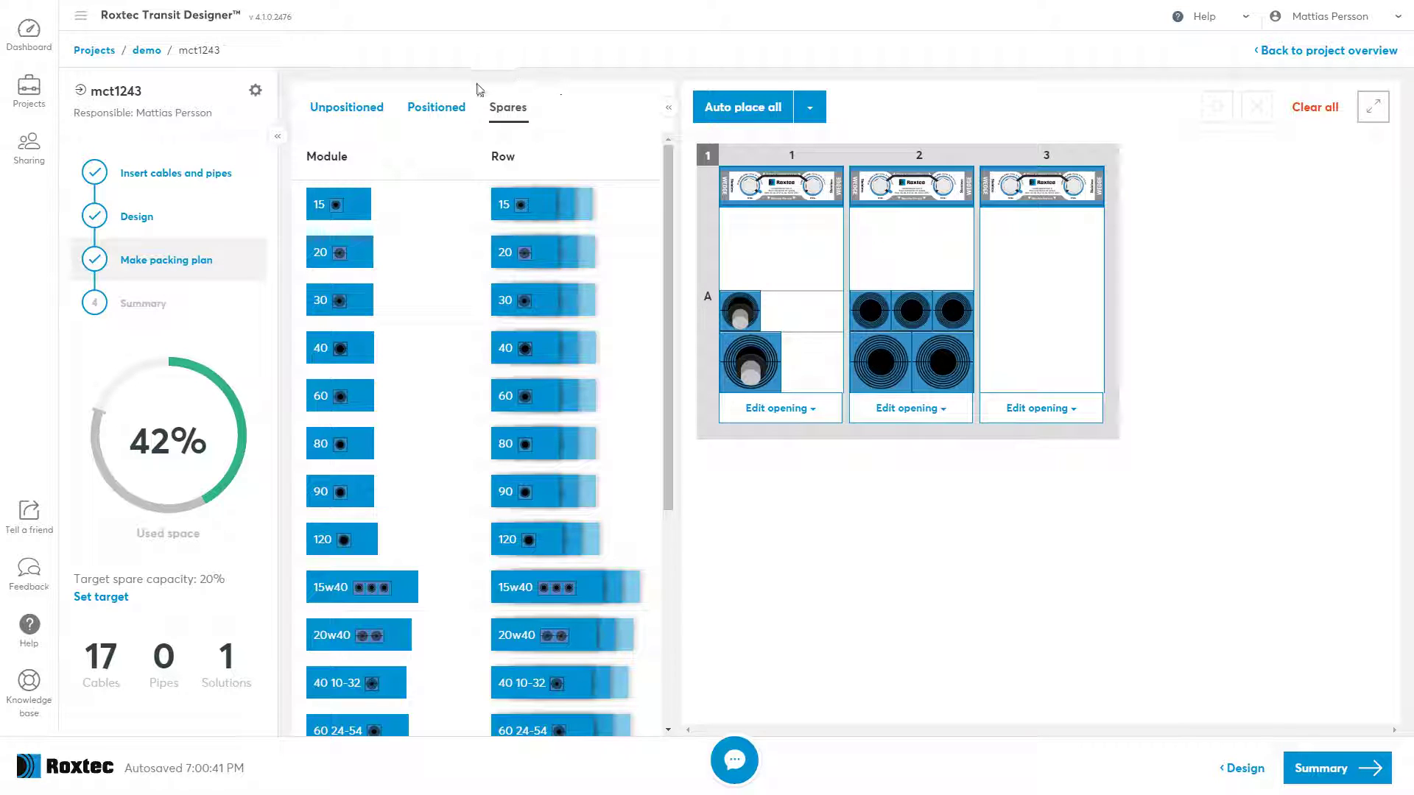
left_click(449, 112)
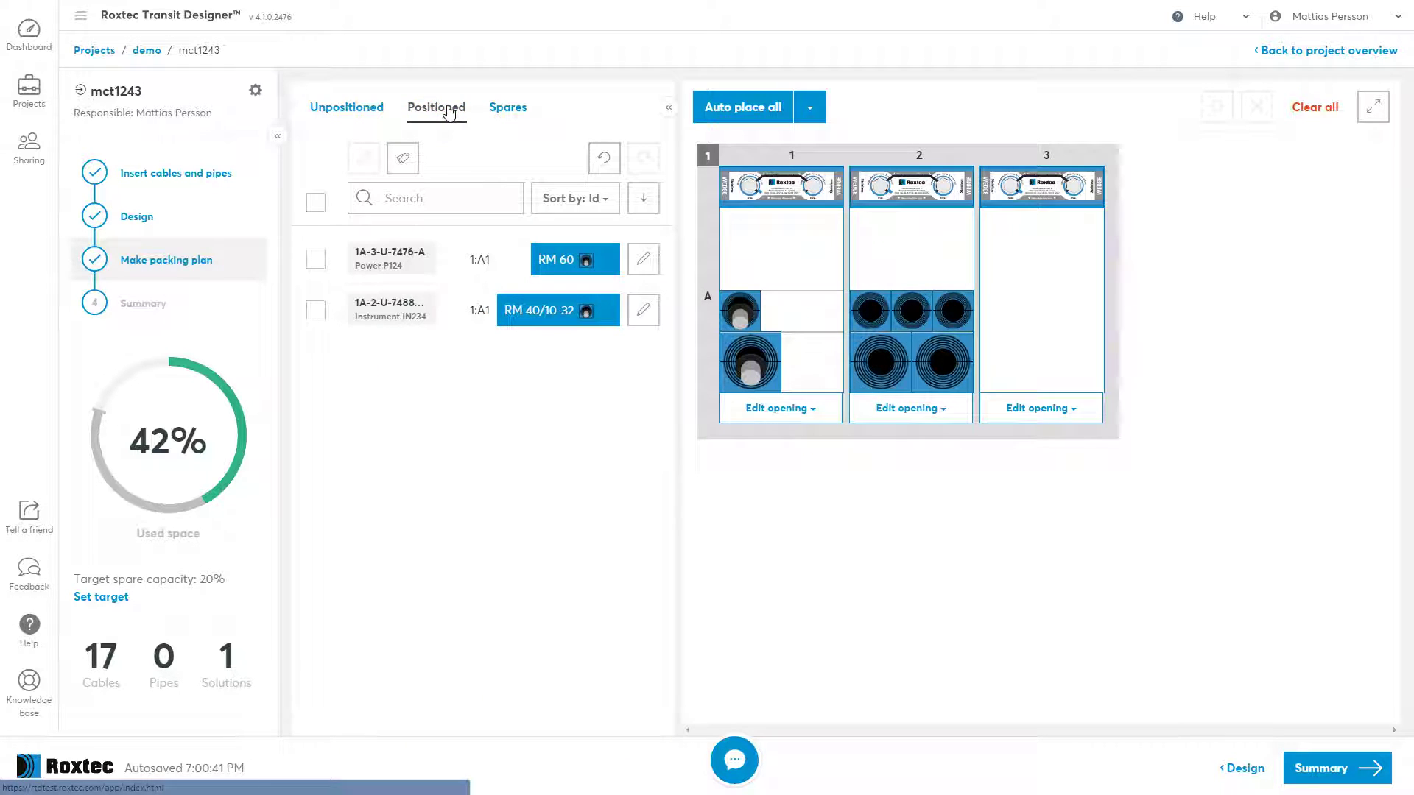
left_click(605, 159)
left_click(605, 159)
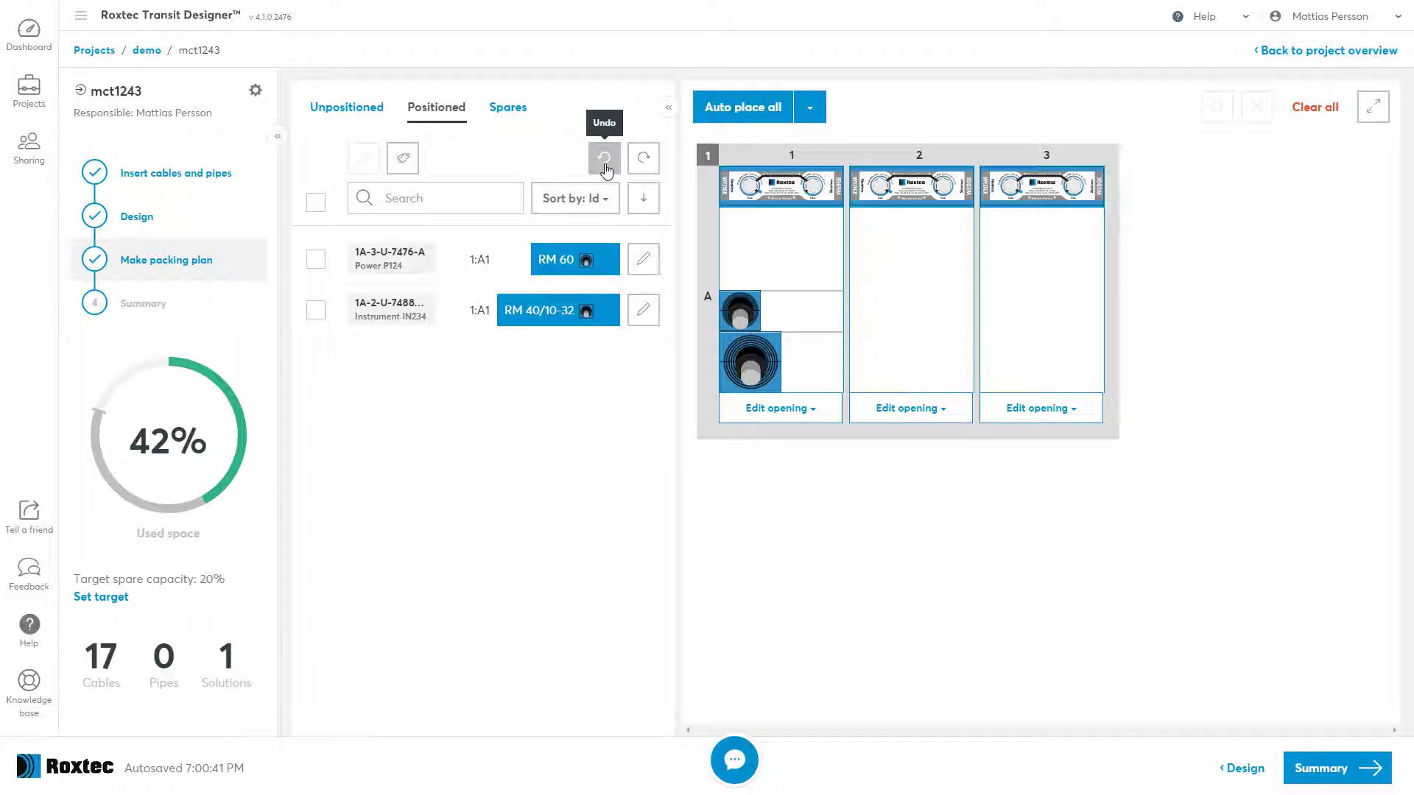
- Clear opening 1 and return to the unpositioned cable list
left_click(811, 408)
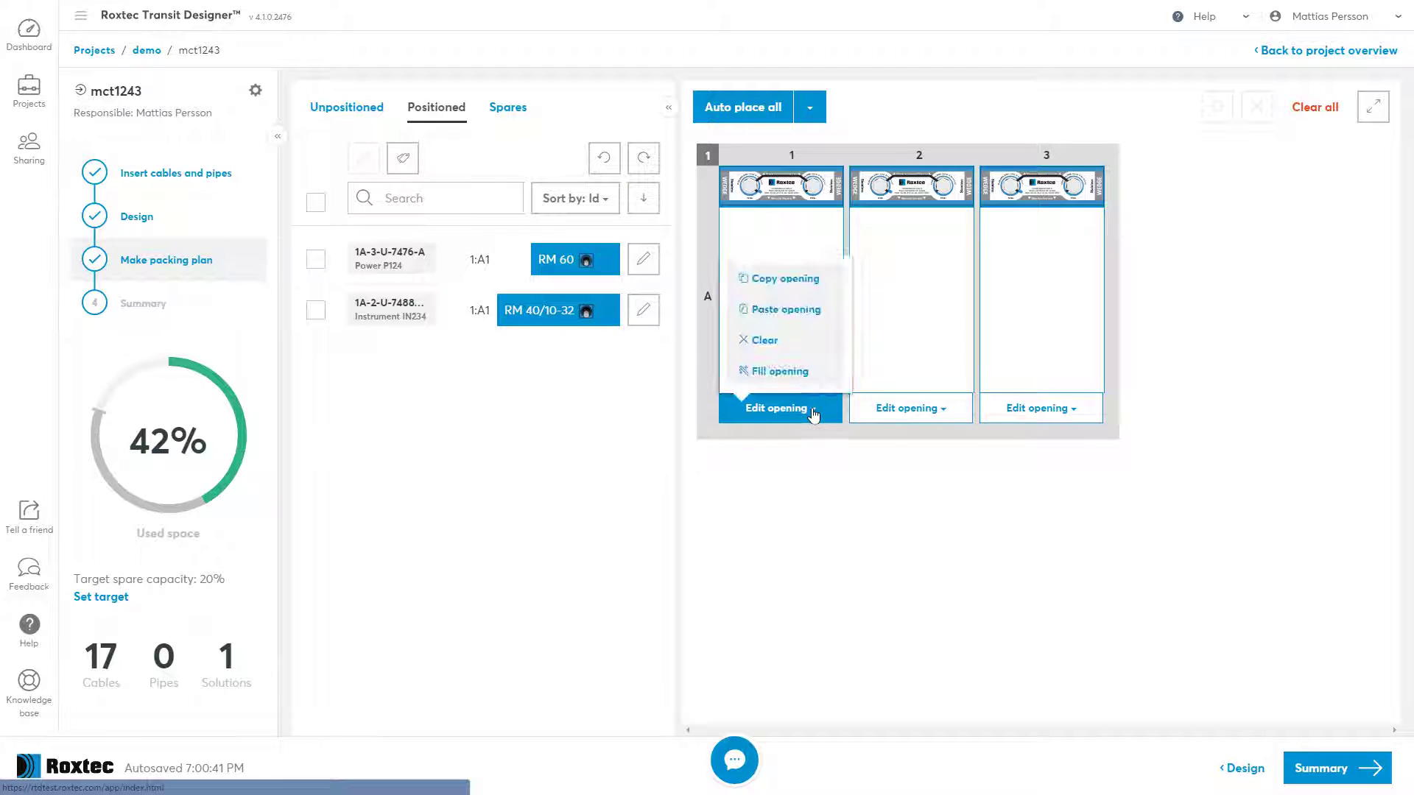
left_click(808, 344)
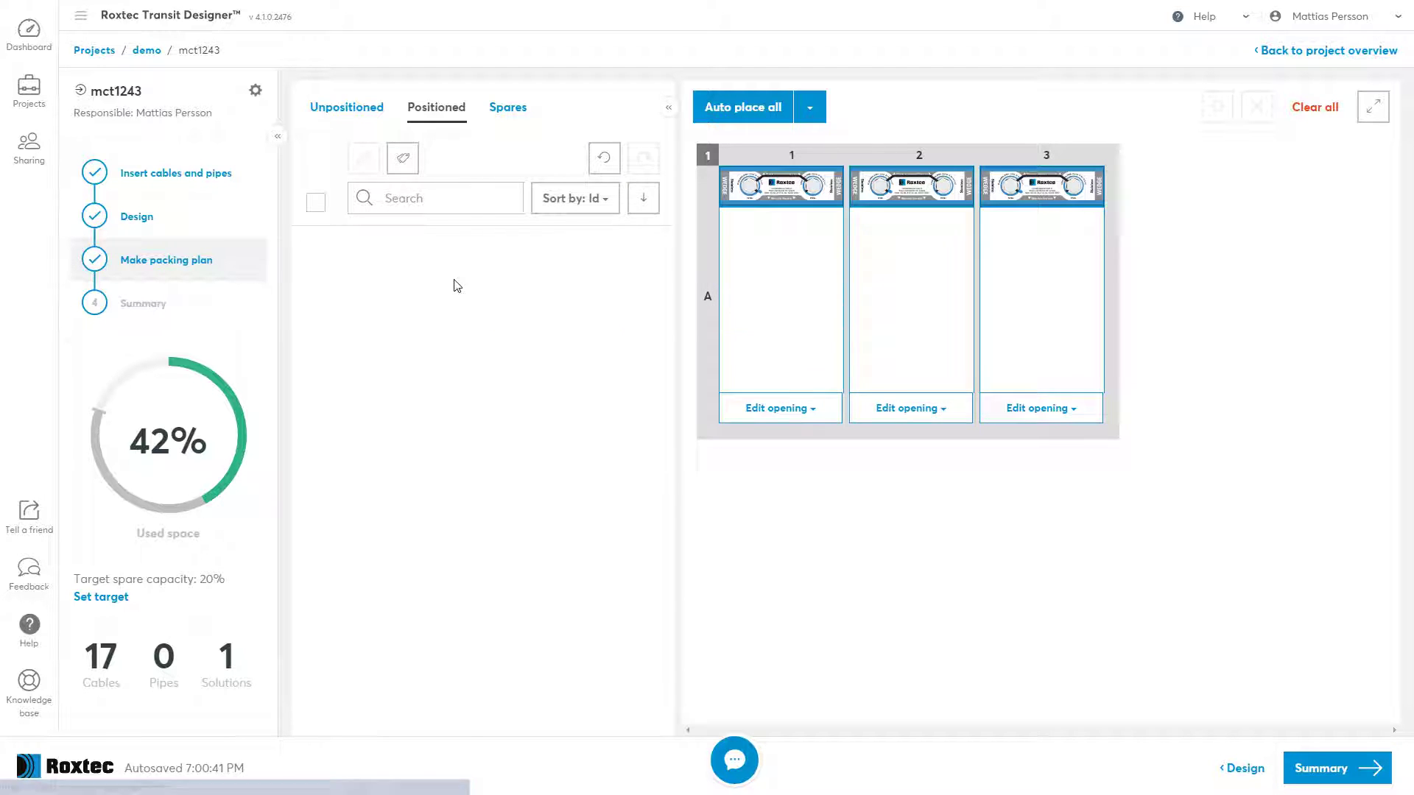
left_click(347, 111)
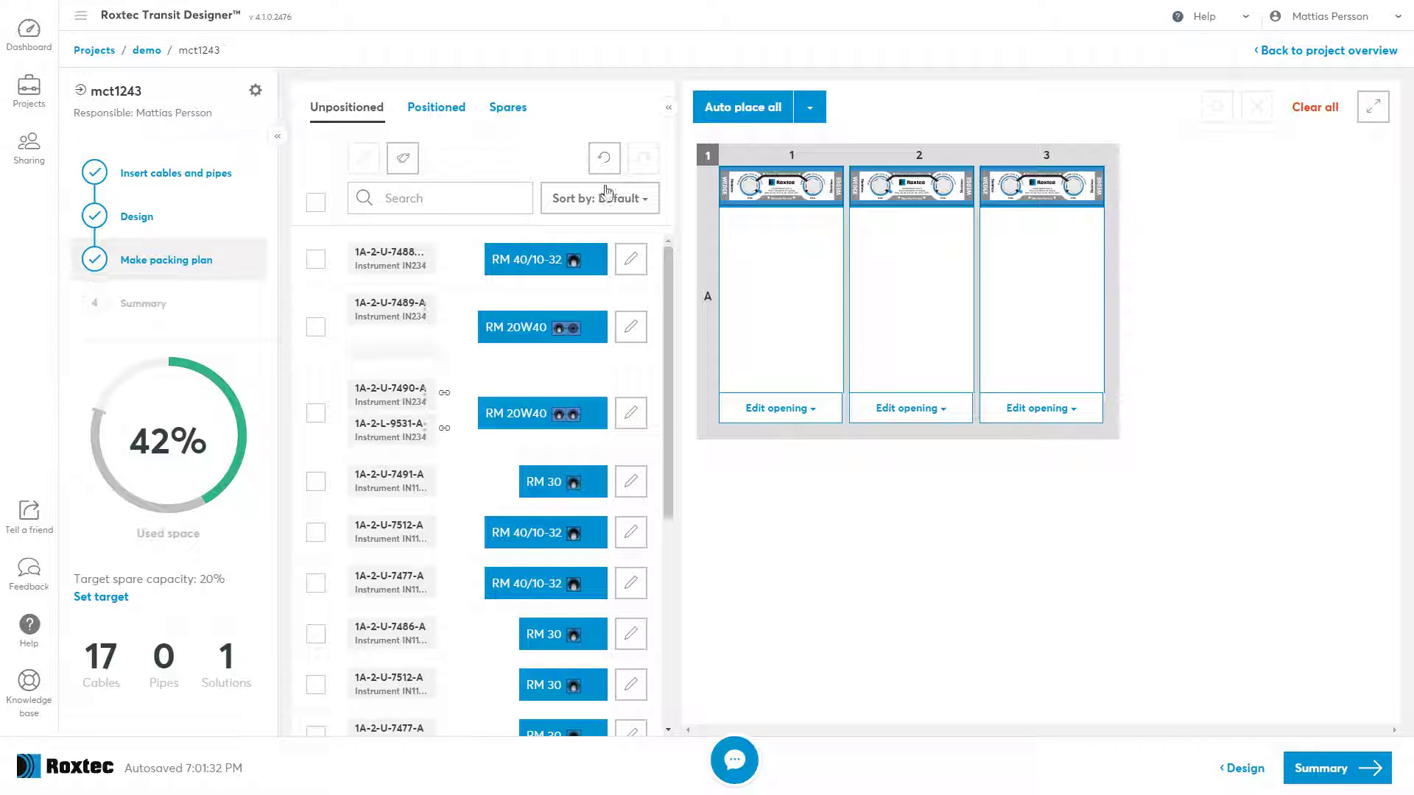
left_click(712, 118)
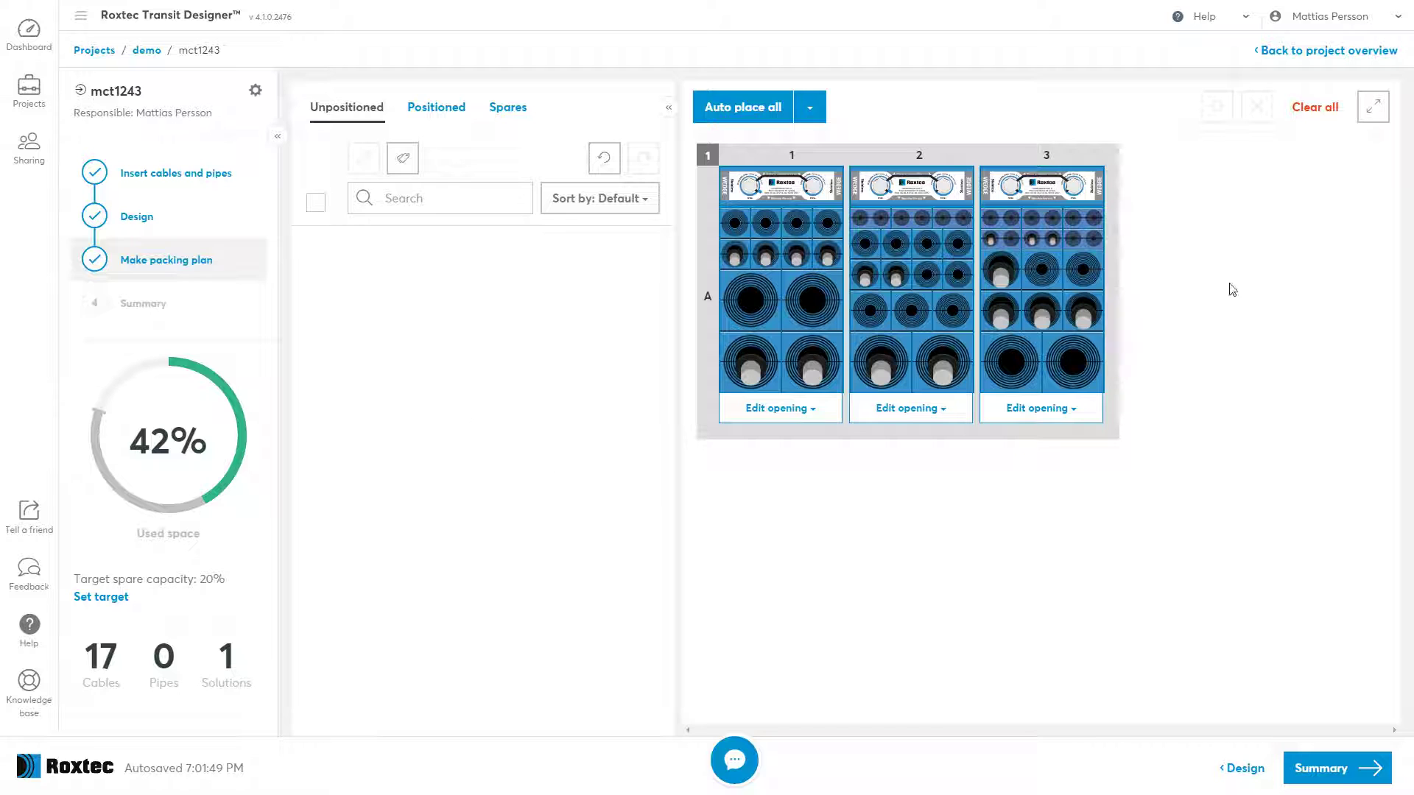
left_click(1324, 109)
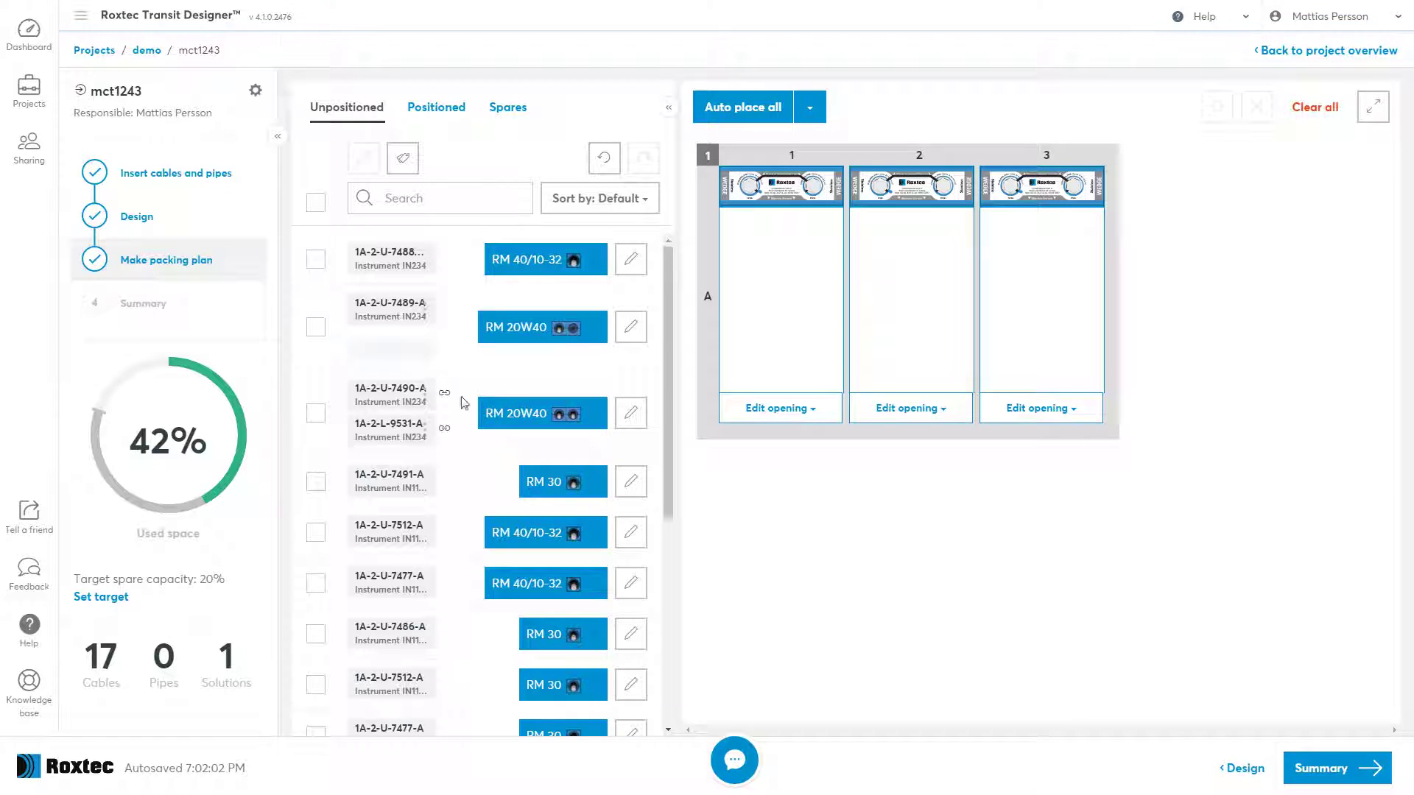
- Switch 1A-2-U-7491-A to RM 40/10-32, then place it and RM 30 1A-2-U-7486-A in opening 1
left_click(634, 483)
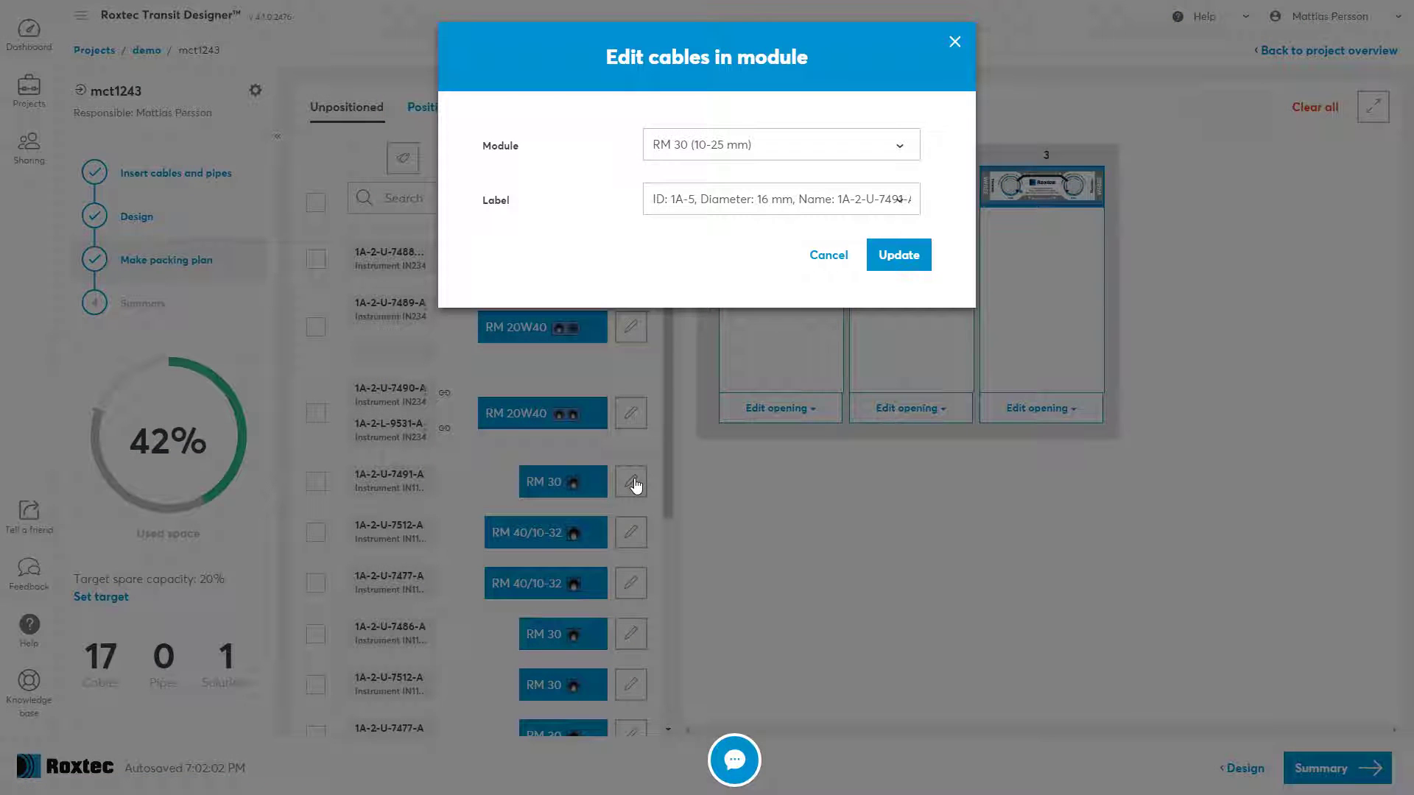
left_click(846, 144)
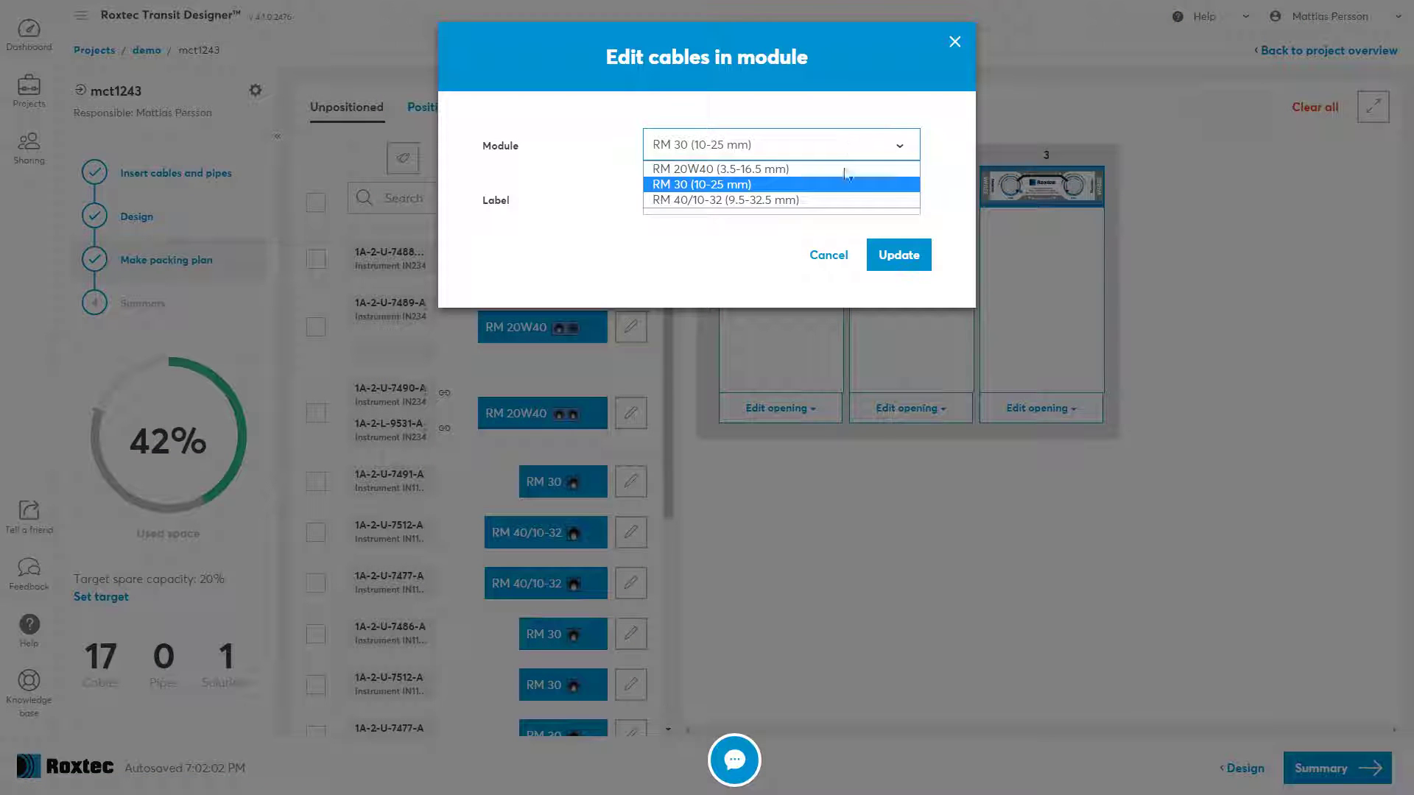
left_click(831, 200)
left_click(900, 264)
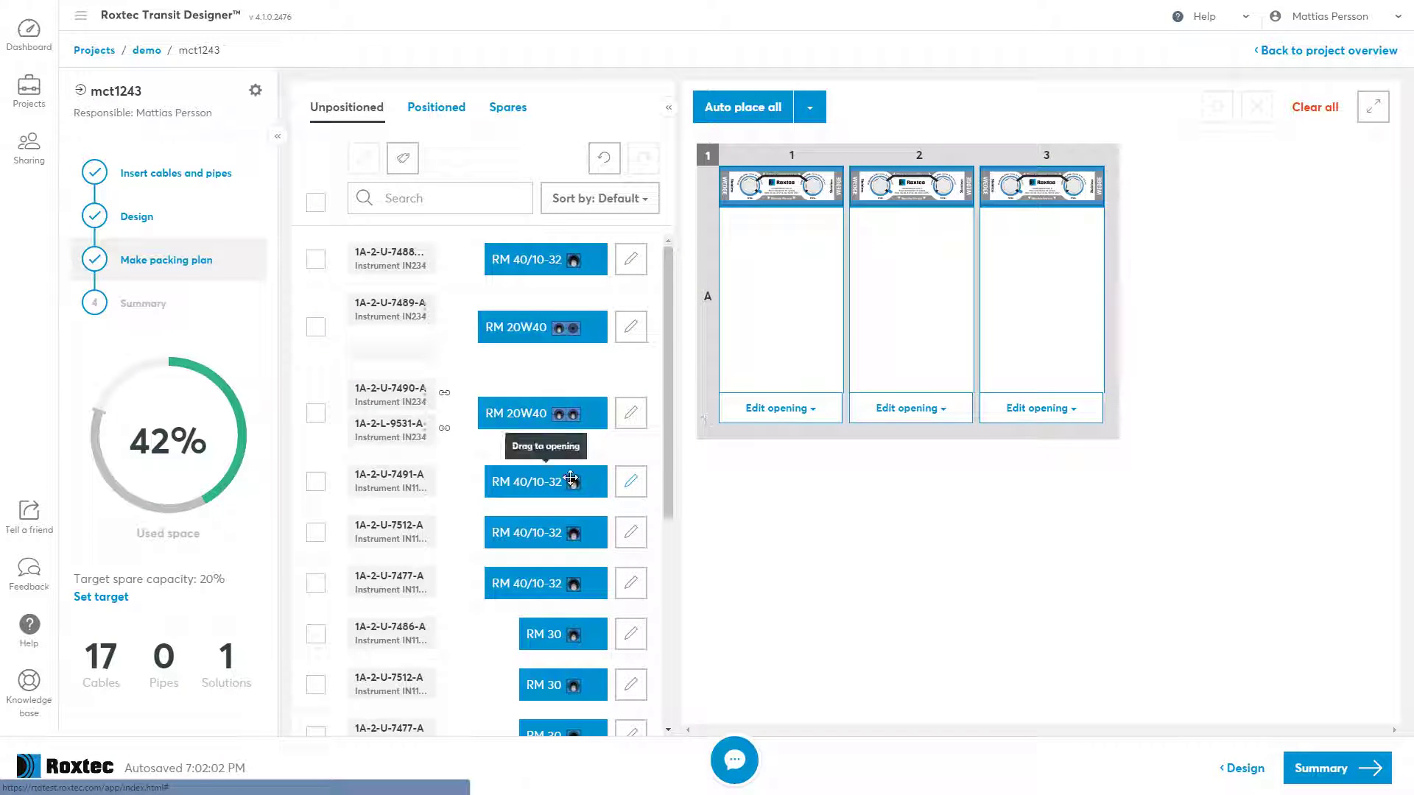
left_click_drag(574, 479, 753, 376)
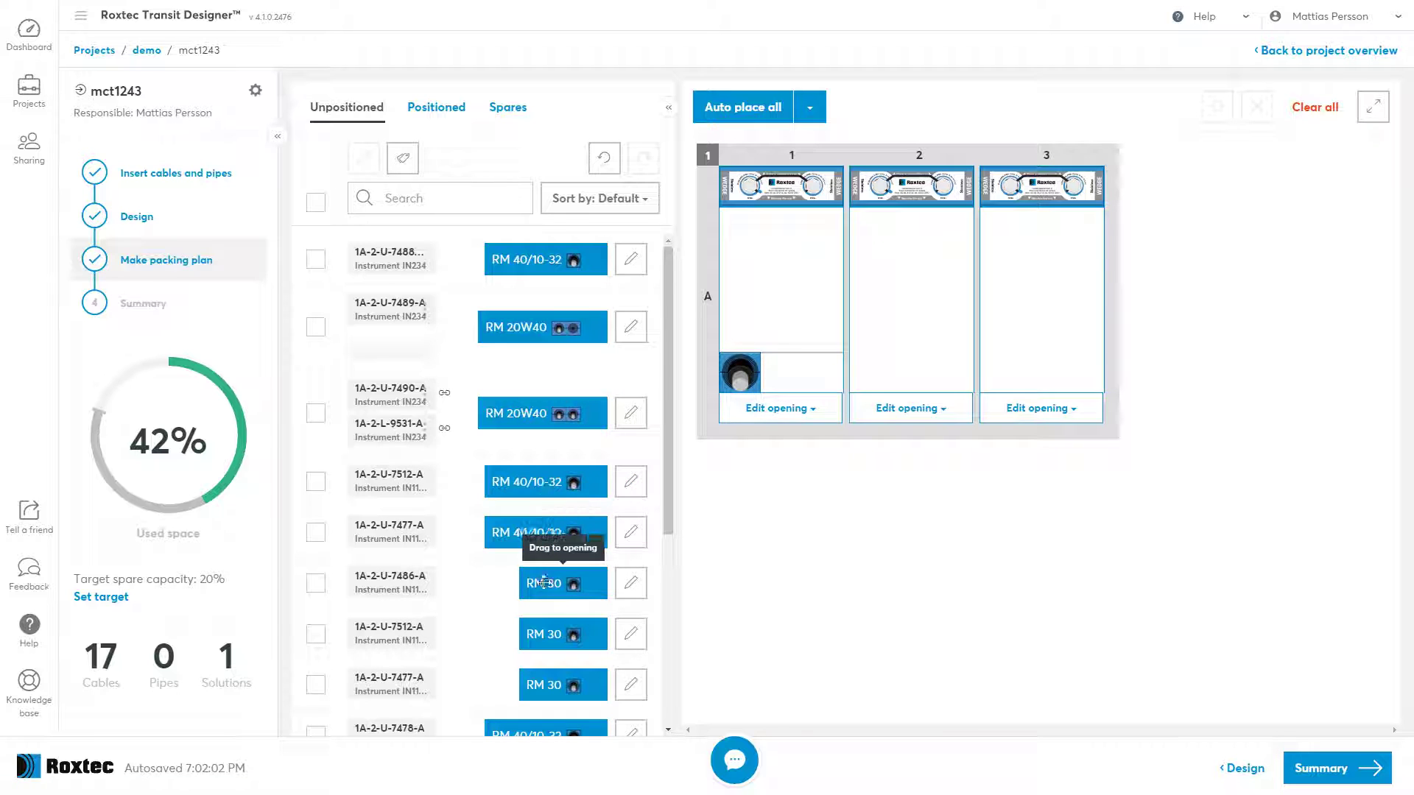
left_click_drag(563, 584, 744, 337)
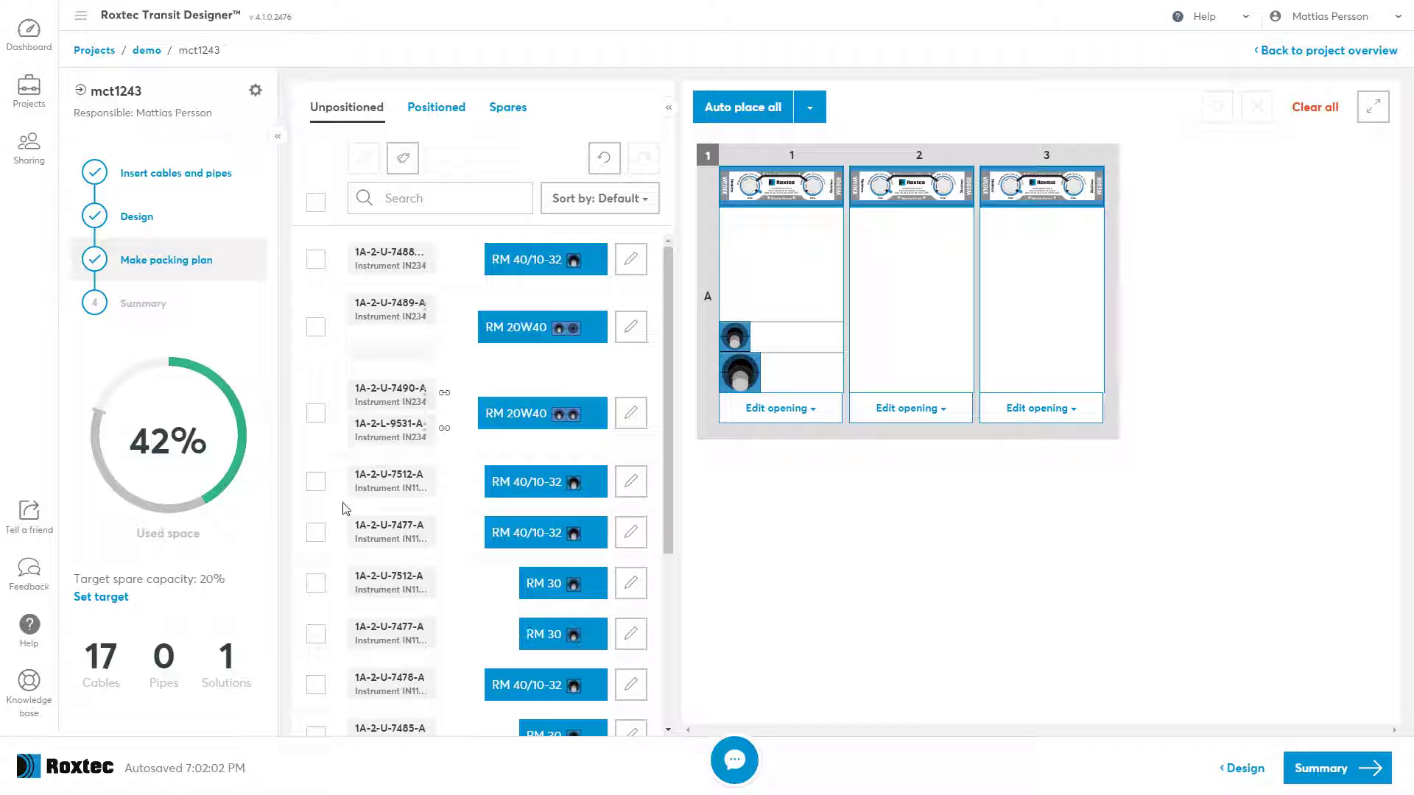
- Change cables 1A-2-U-7512-A and 1A-2-U-7477-A from RM 30 to RM 40/10-32 modules
left_click(316, 584)
left_click(317, 635)
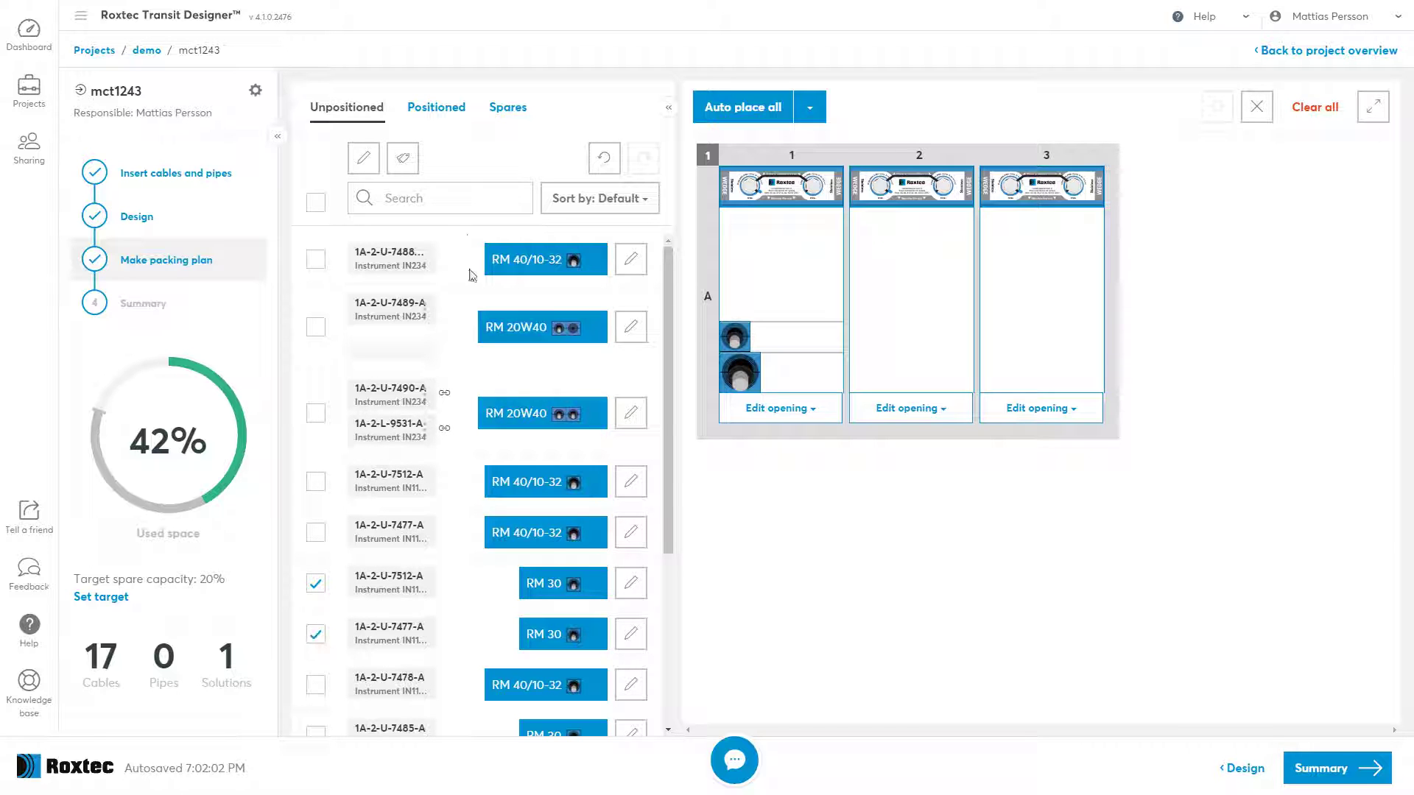
left_click(365, 157)
left_click(837, 203)
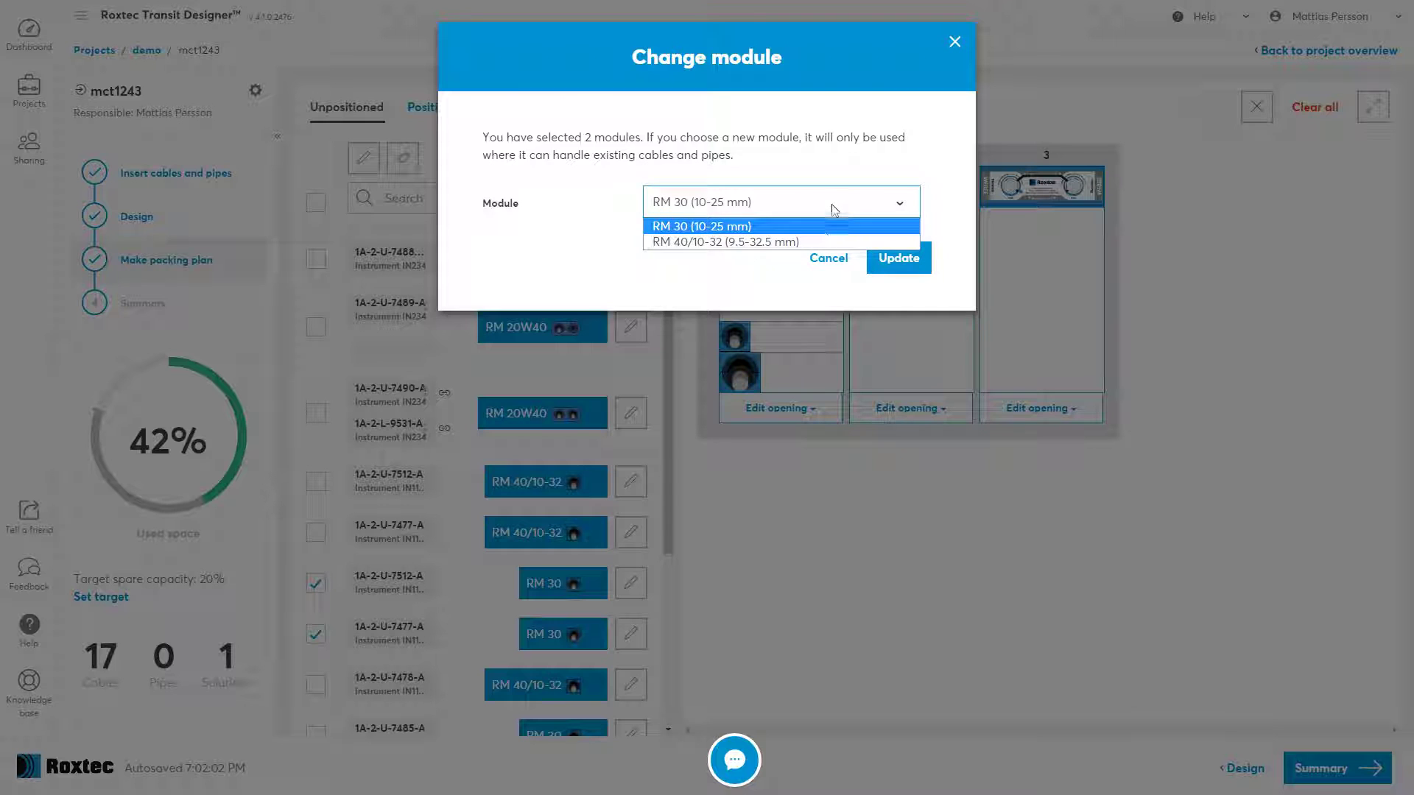
left_click(809, 242)
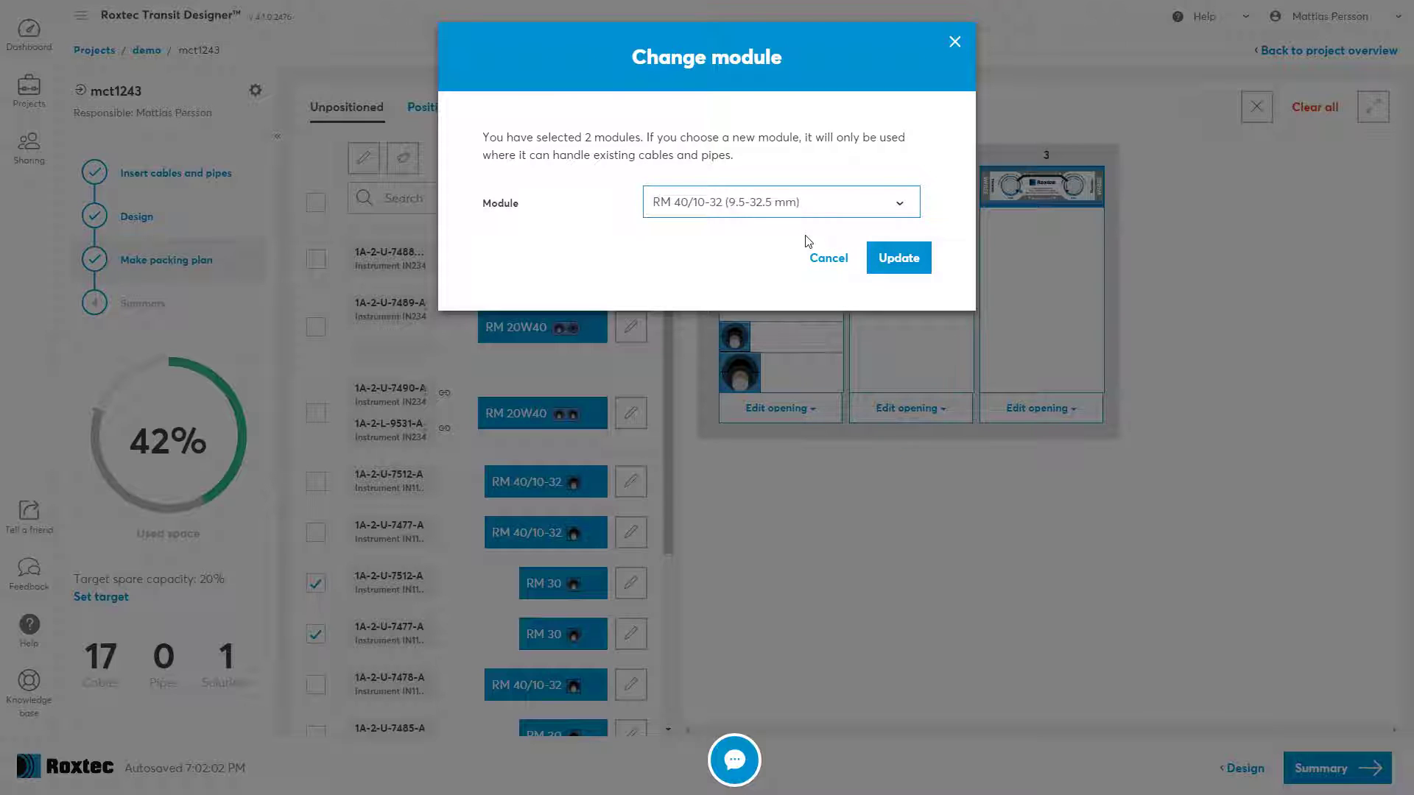
left_click(915, 264)
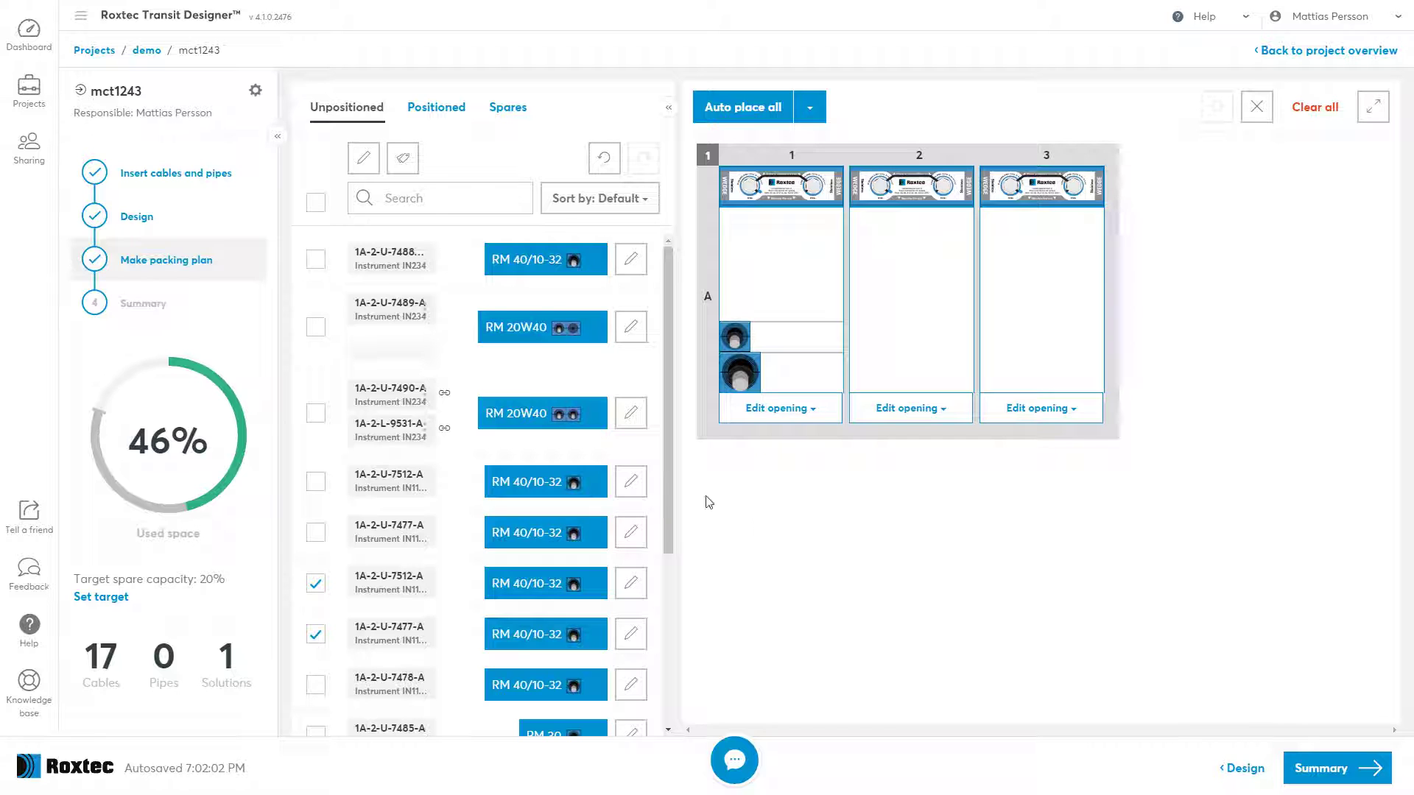
- Sort the list by Category and filter for 'pow', selecting the four Power P124 cables
left_click(593, 207)
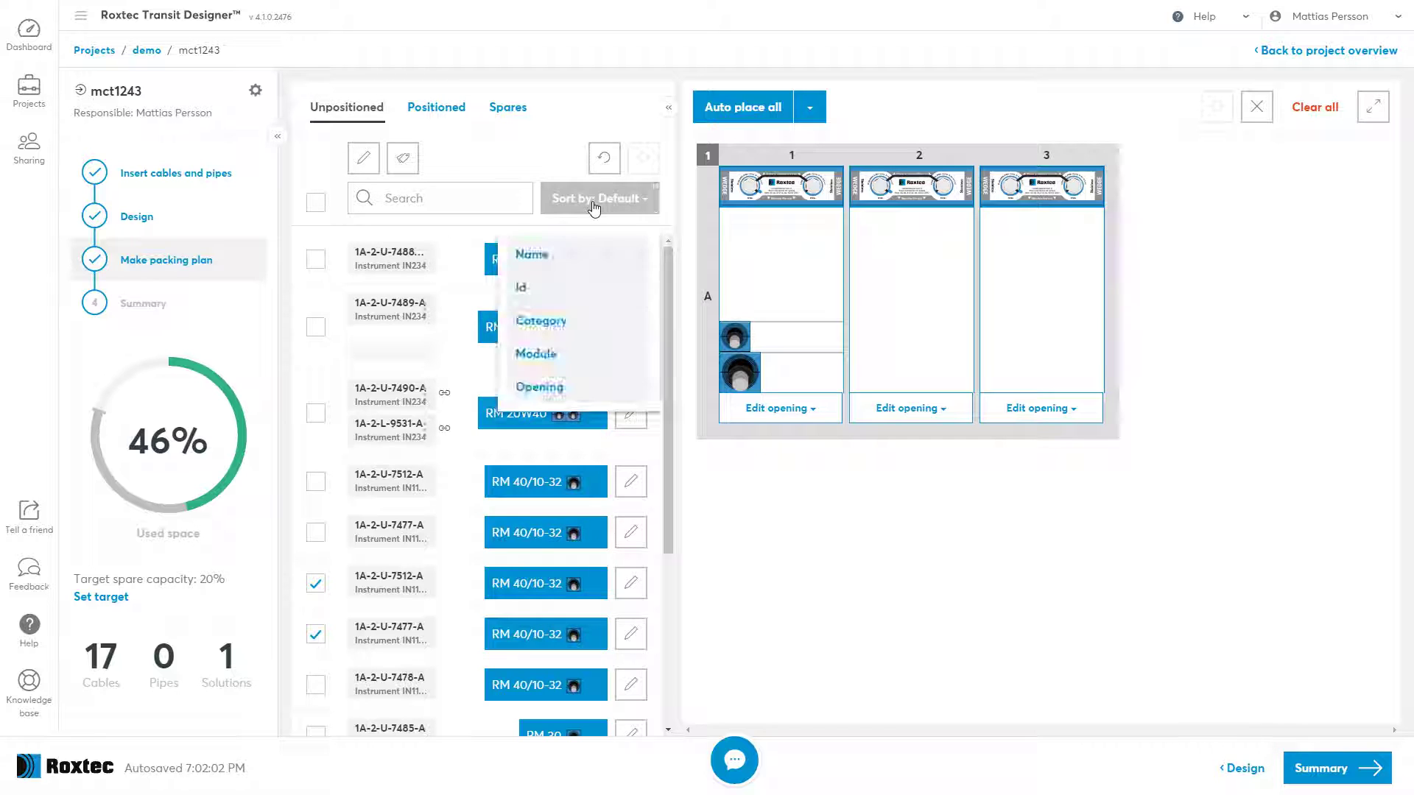
left_click(560, 330)
left_click(448, 200)
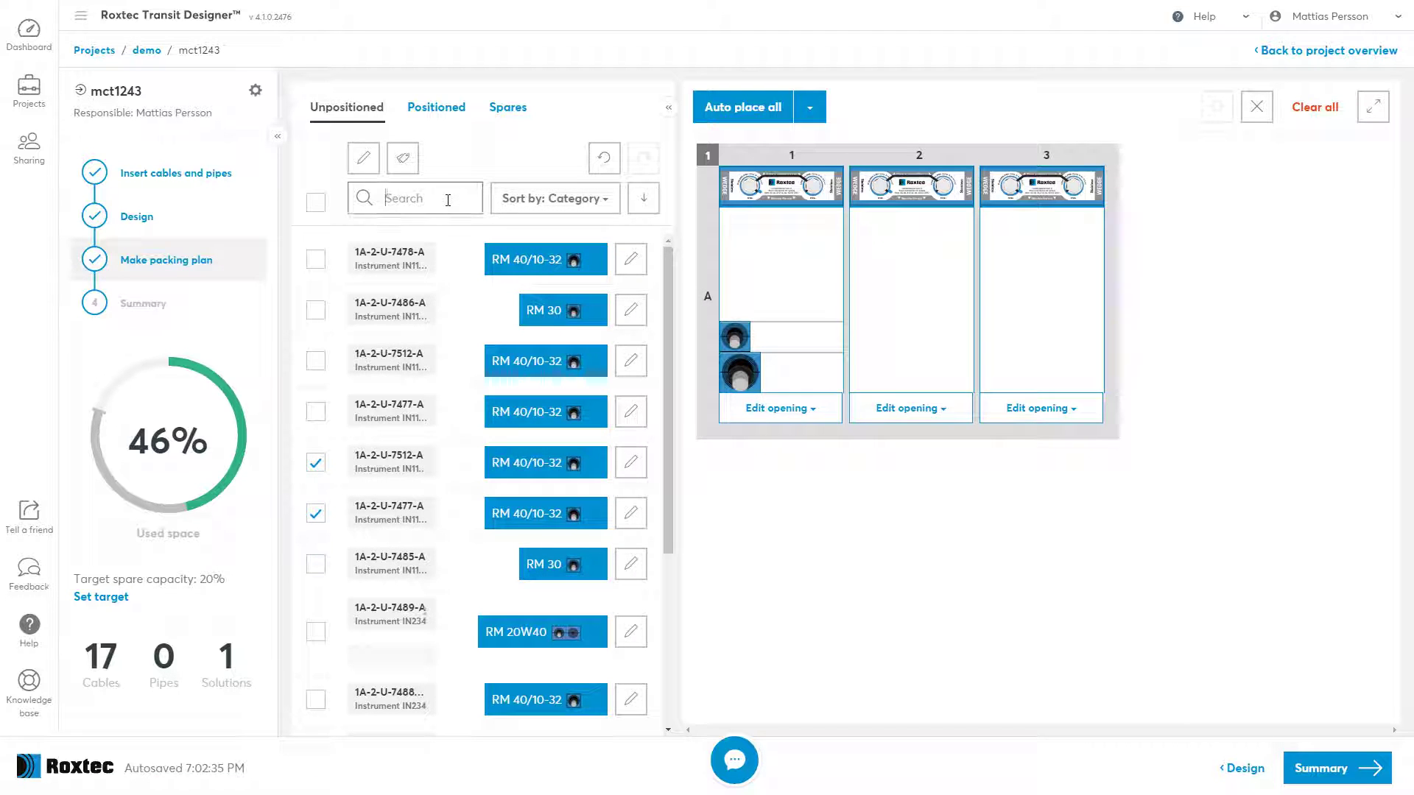
type("power")
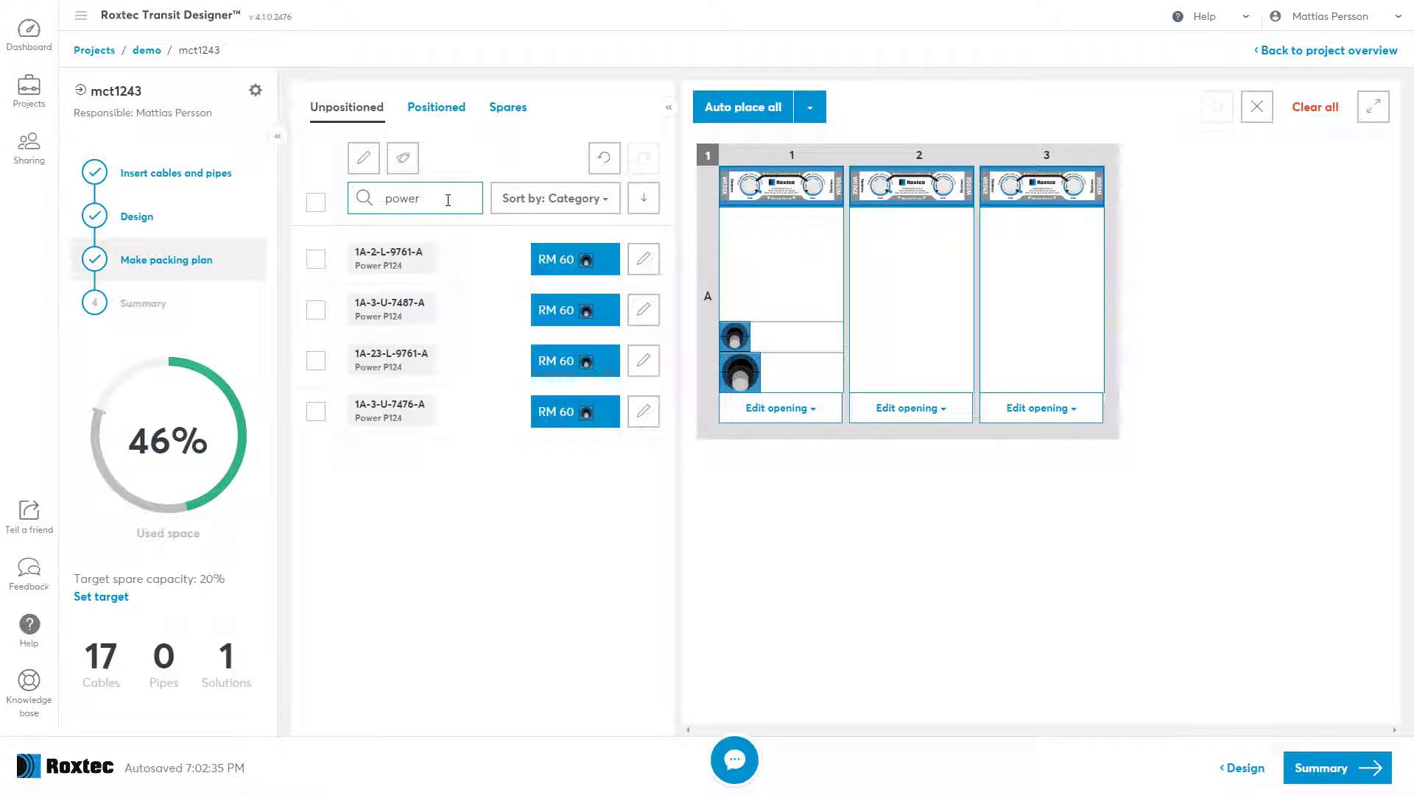
left_click(316, 212)
left_click(316, 206)
left_click_drag(434, 302, 446, 223)
- Search for '748', then clear the search so all cables show again
double_click(409, 198)
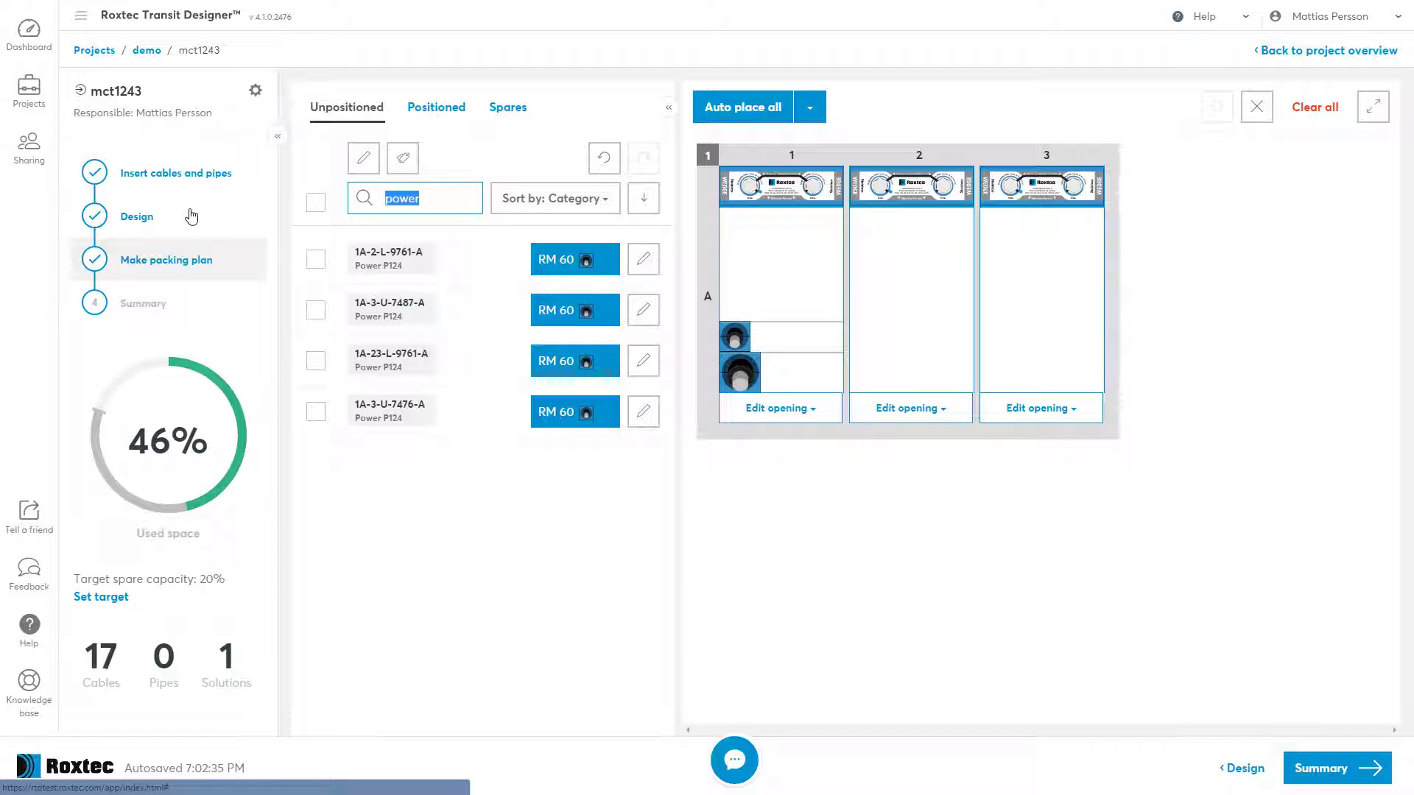
type("74")
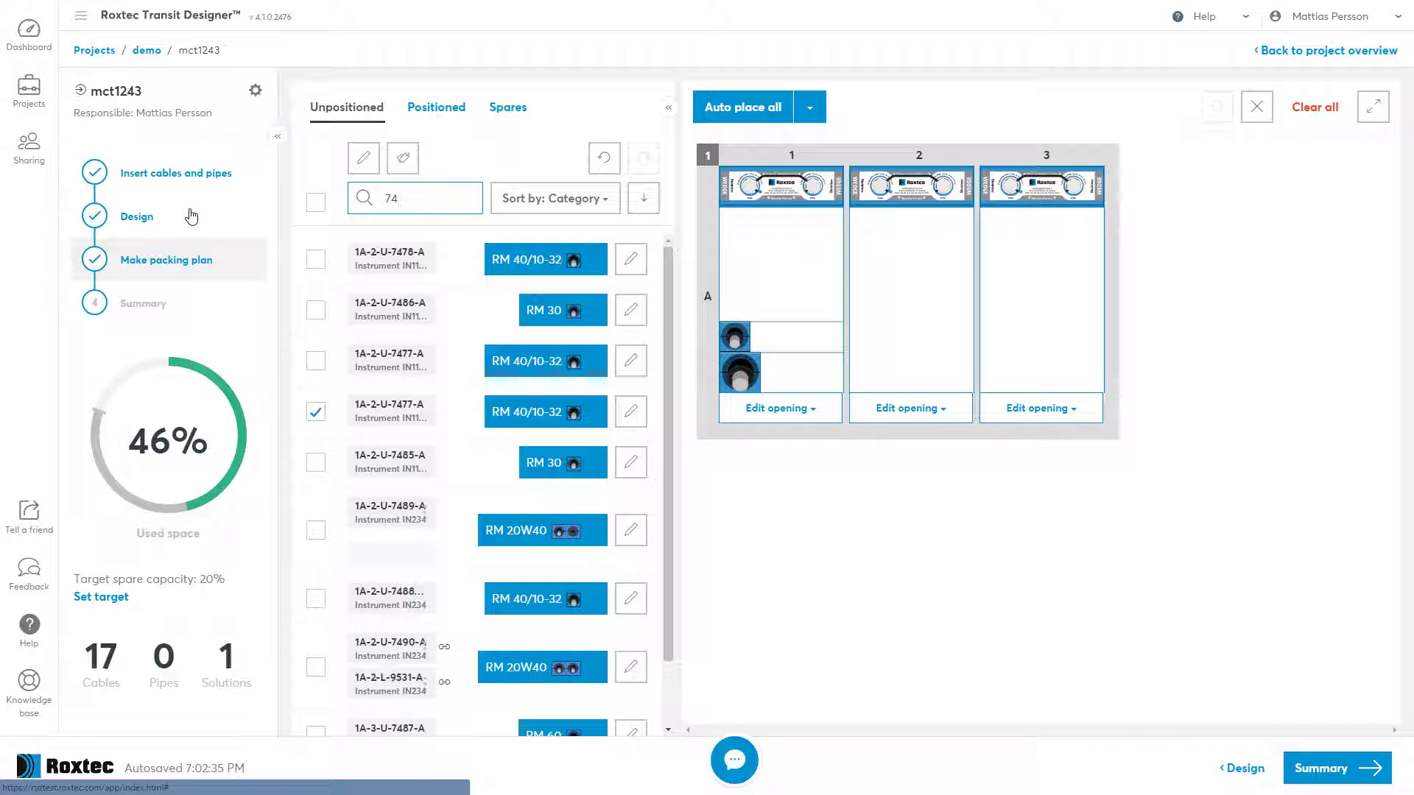
type("8")
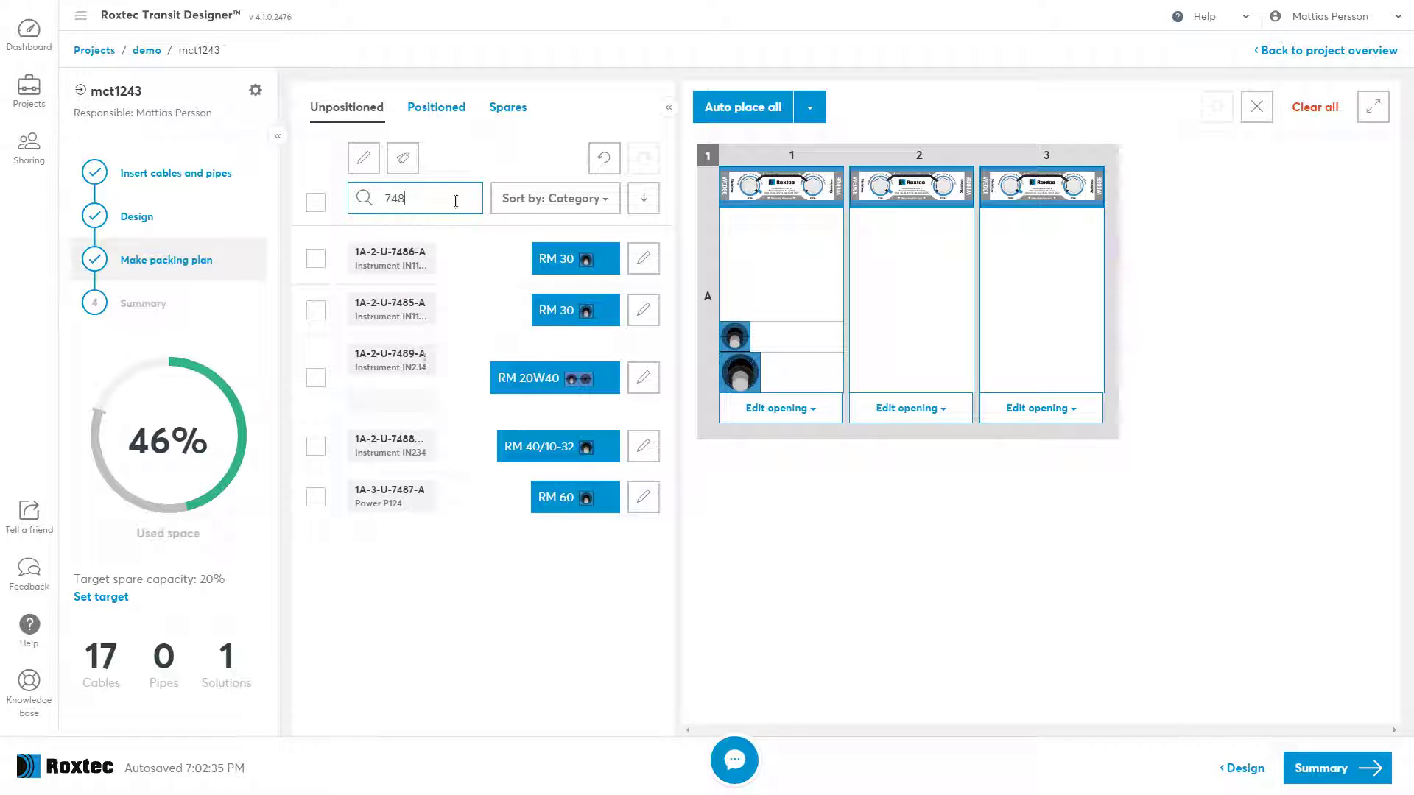
key("ctrl+a")
key("BackSpace")
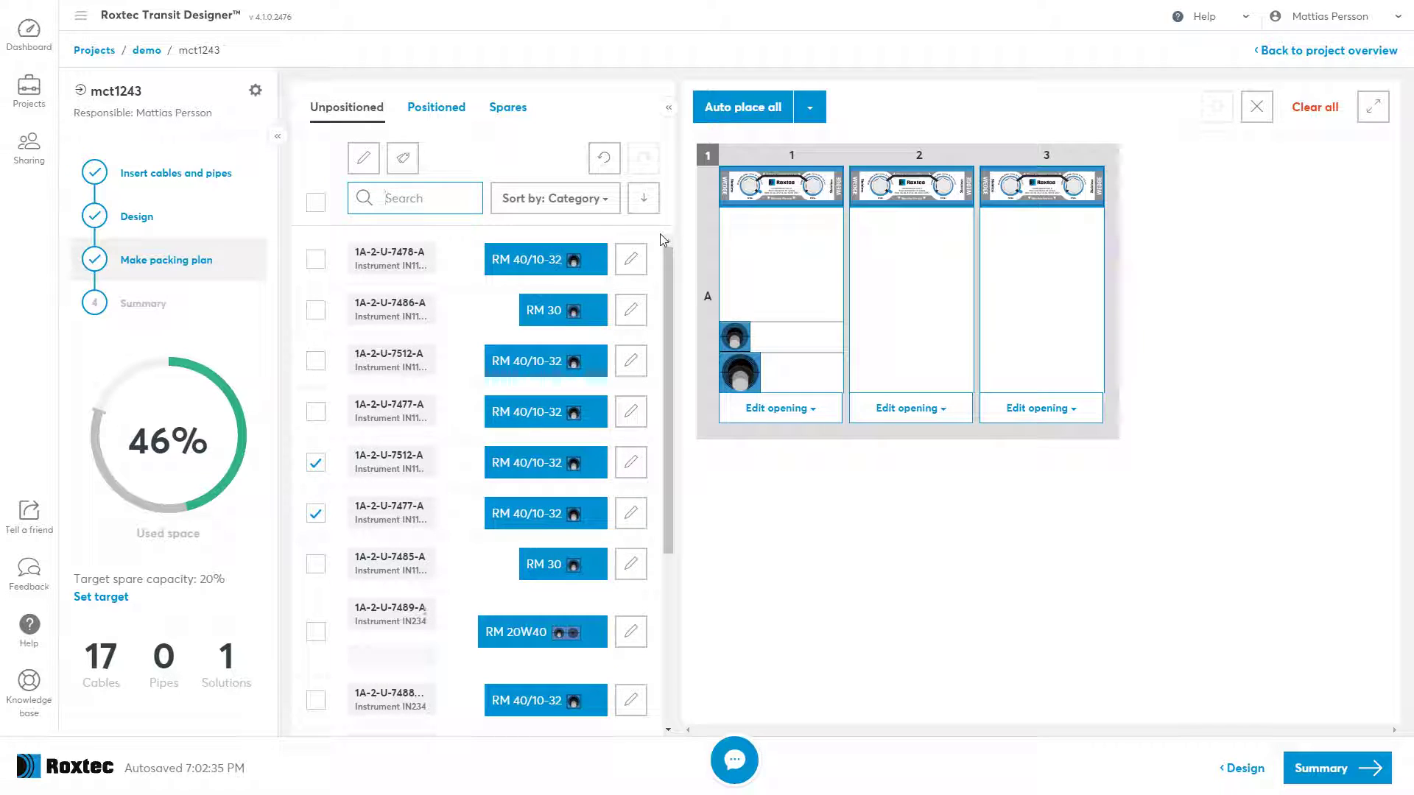
- Turn on category highlighting and clear opening 1's two modules
left_click(404, 163)
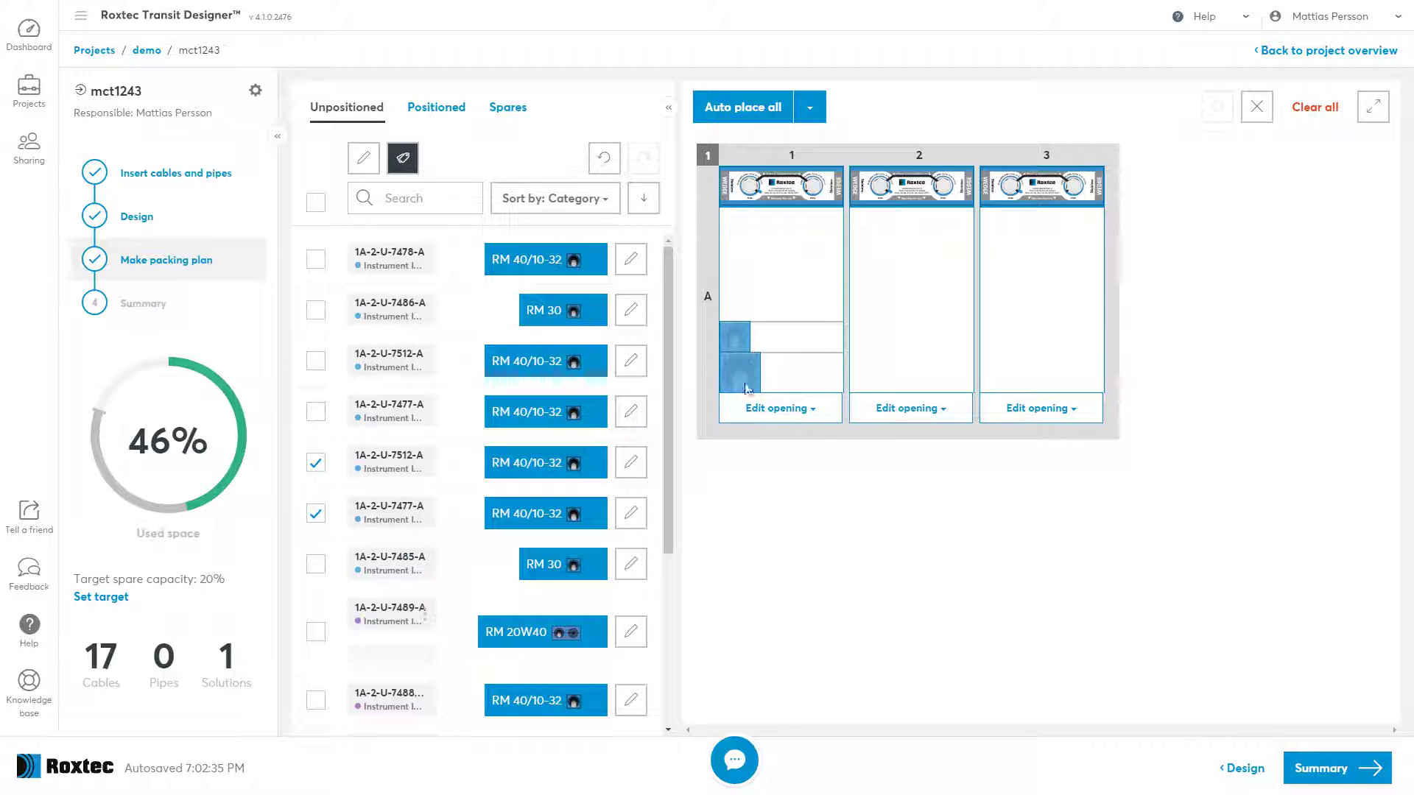
left_click(786, 408)
left_click(766, 339)
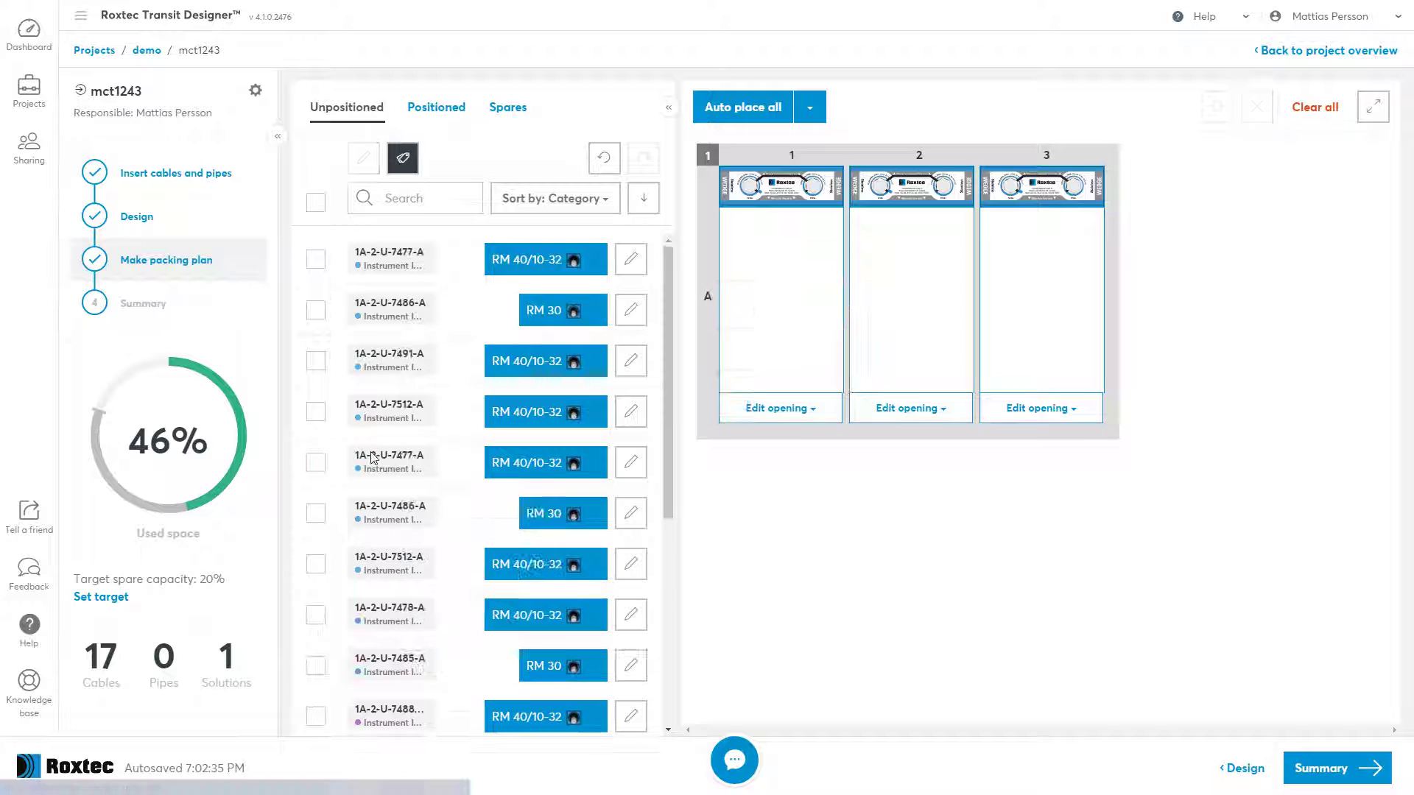
scroll(486, 432, "down", 4)
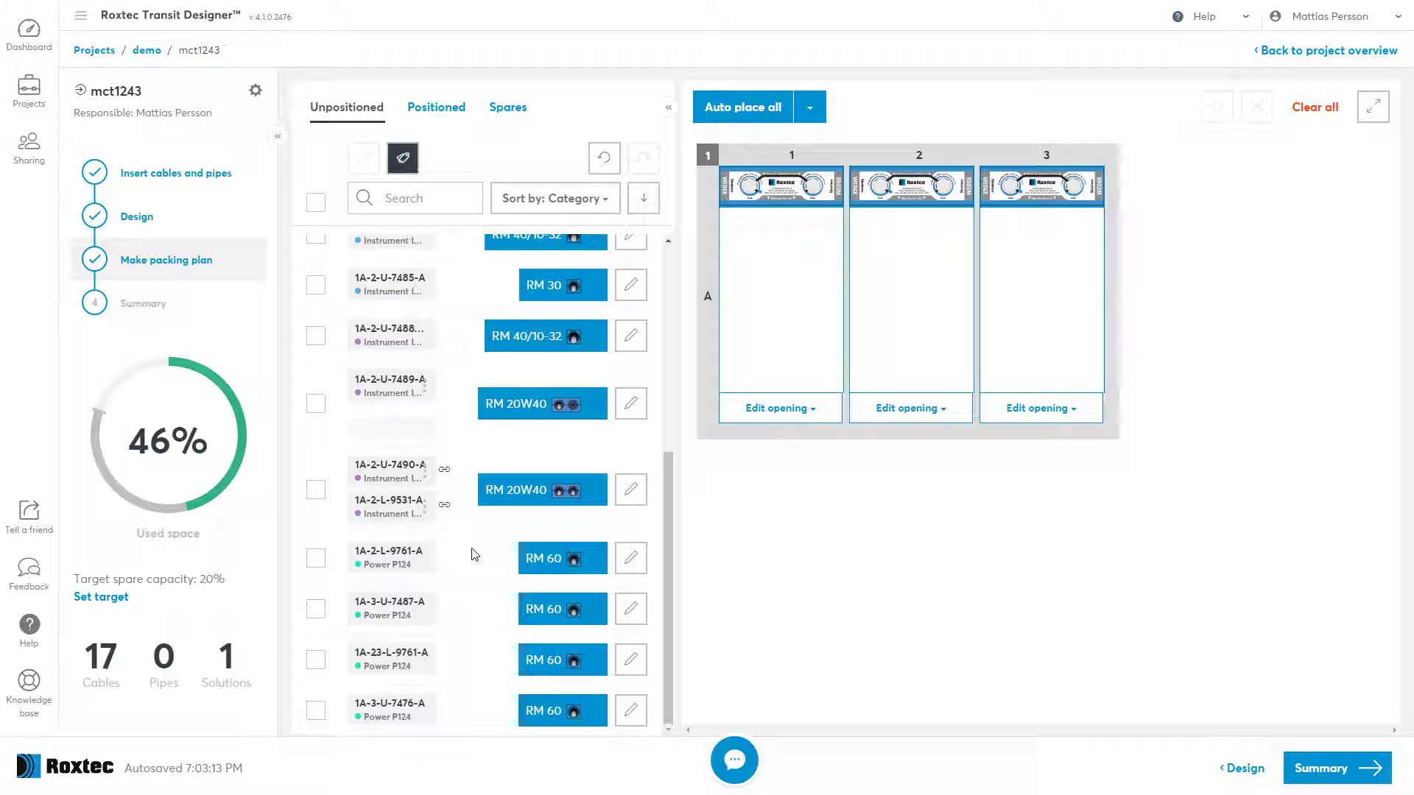
- Auto-place all modules separated by category, then review positioned cables and select a module in opening 3
left_click(813, 118)
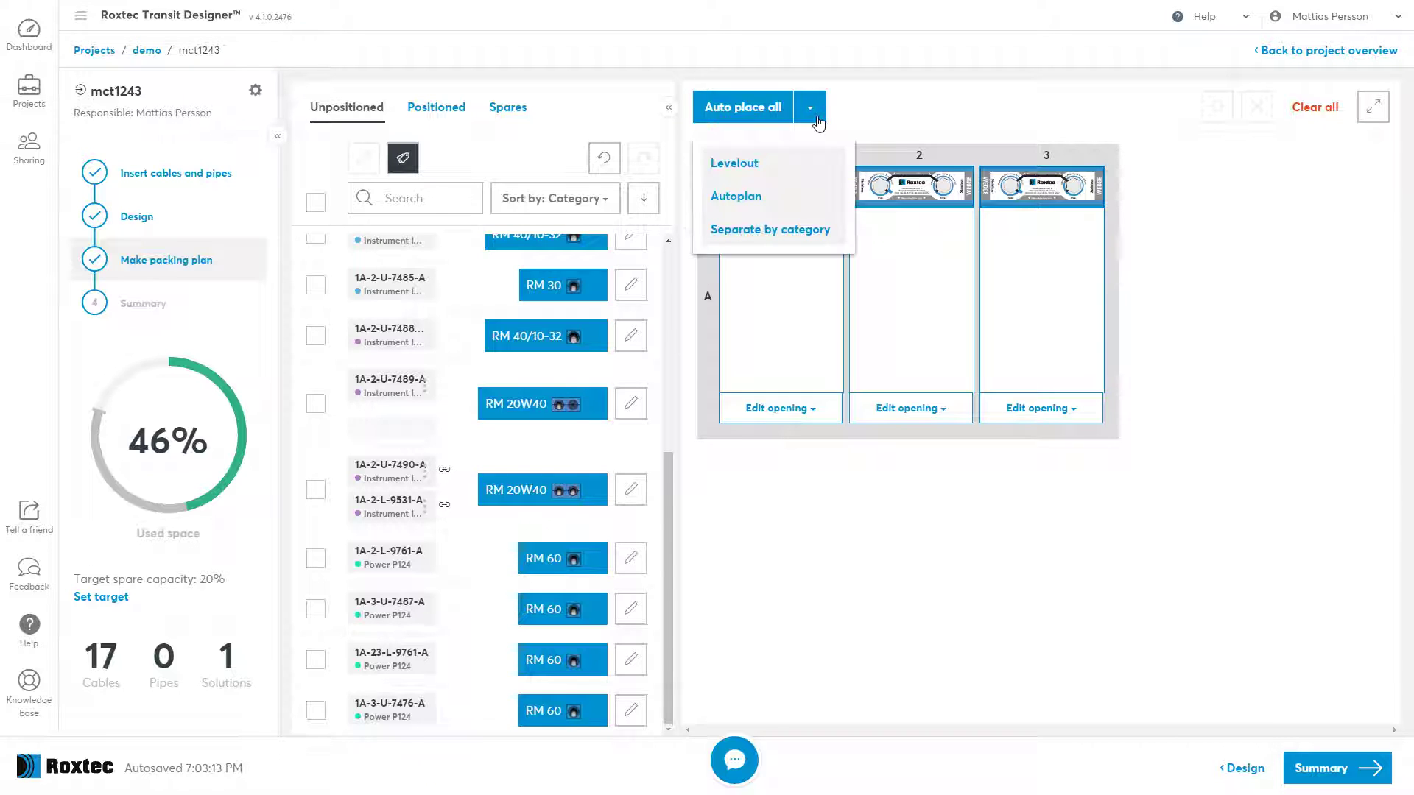
left_click(791, 234)
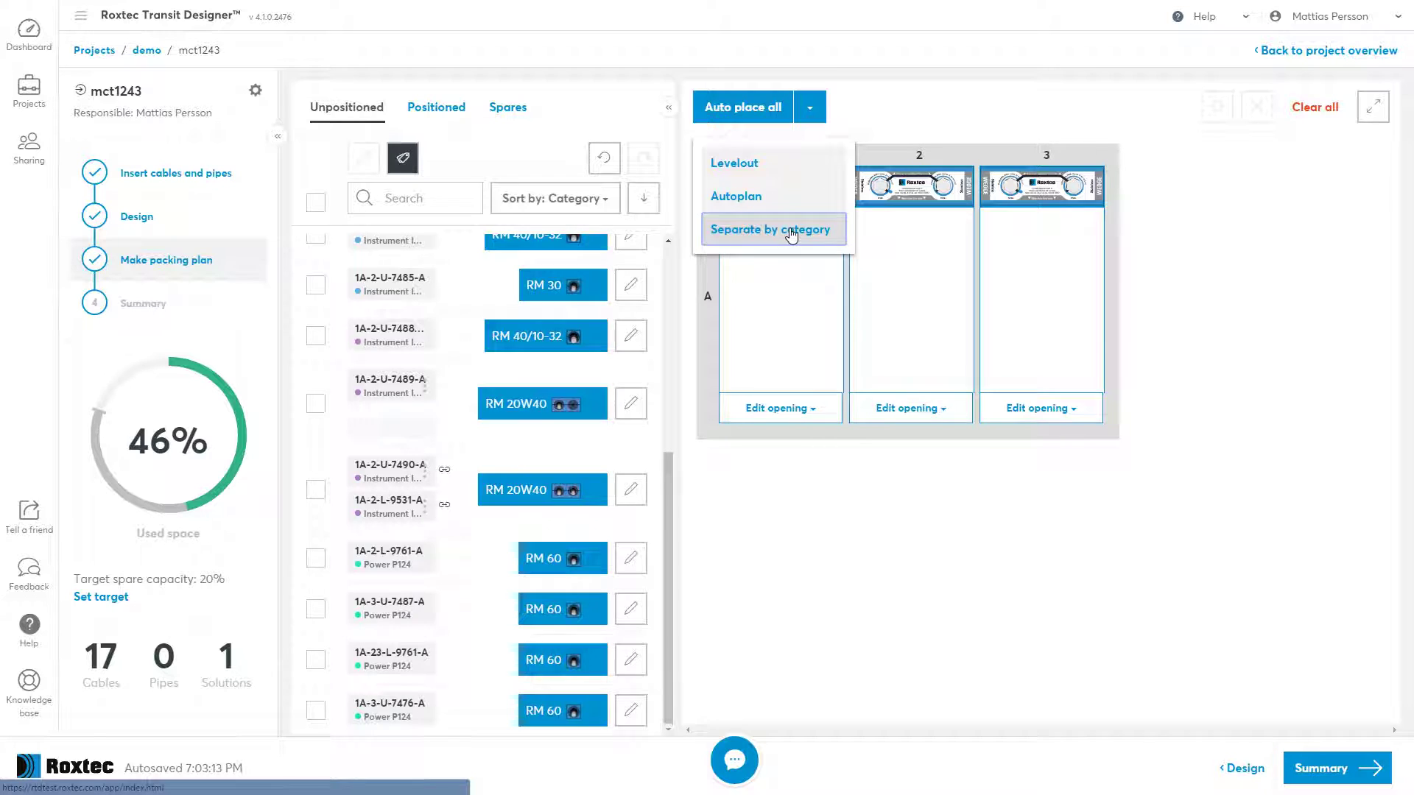
left_click(415, 111)
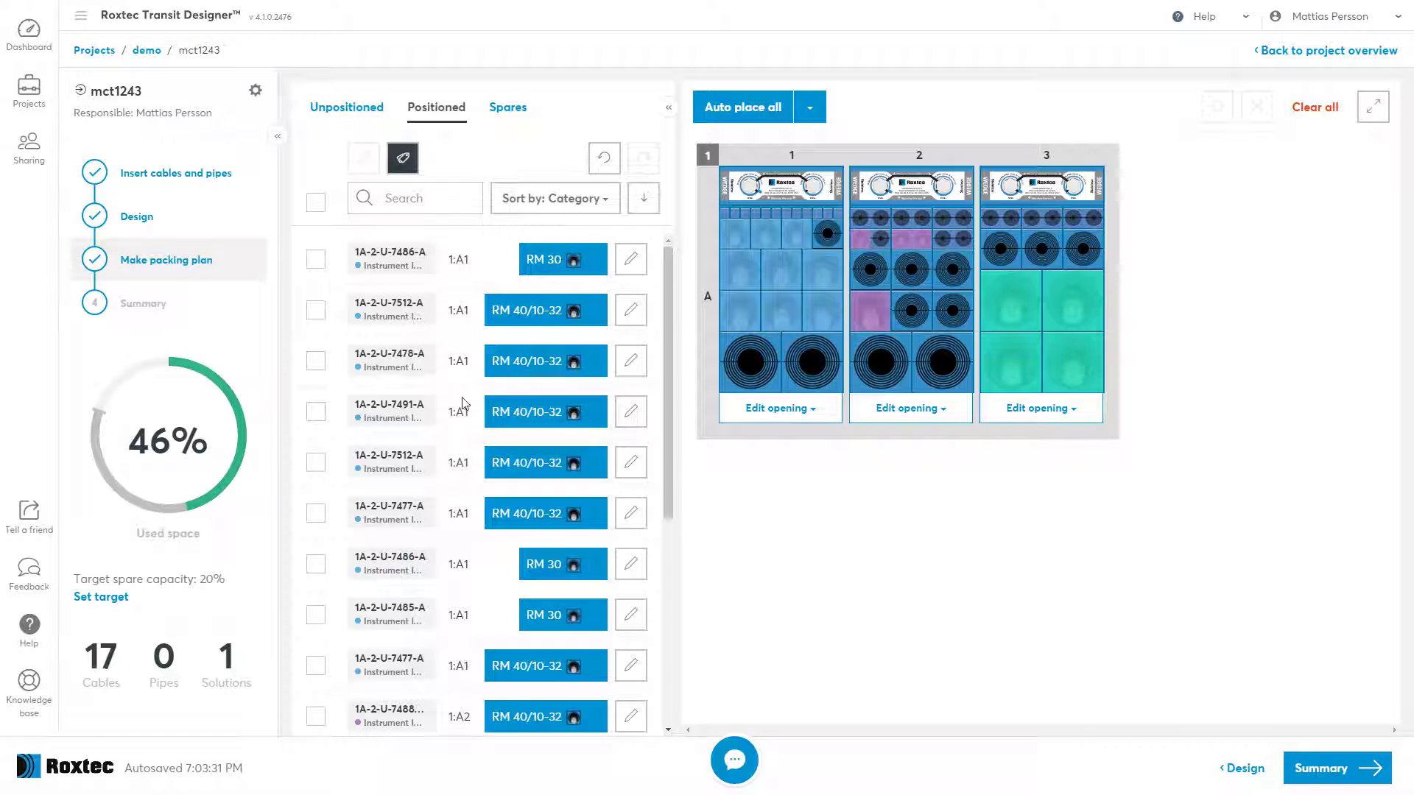
scroll(571, 451, "down", 4)
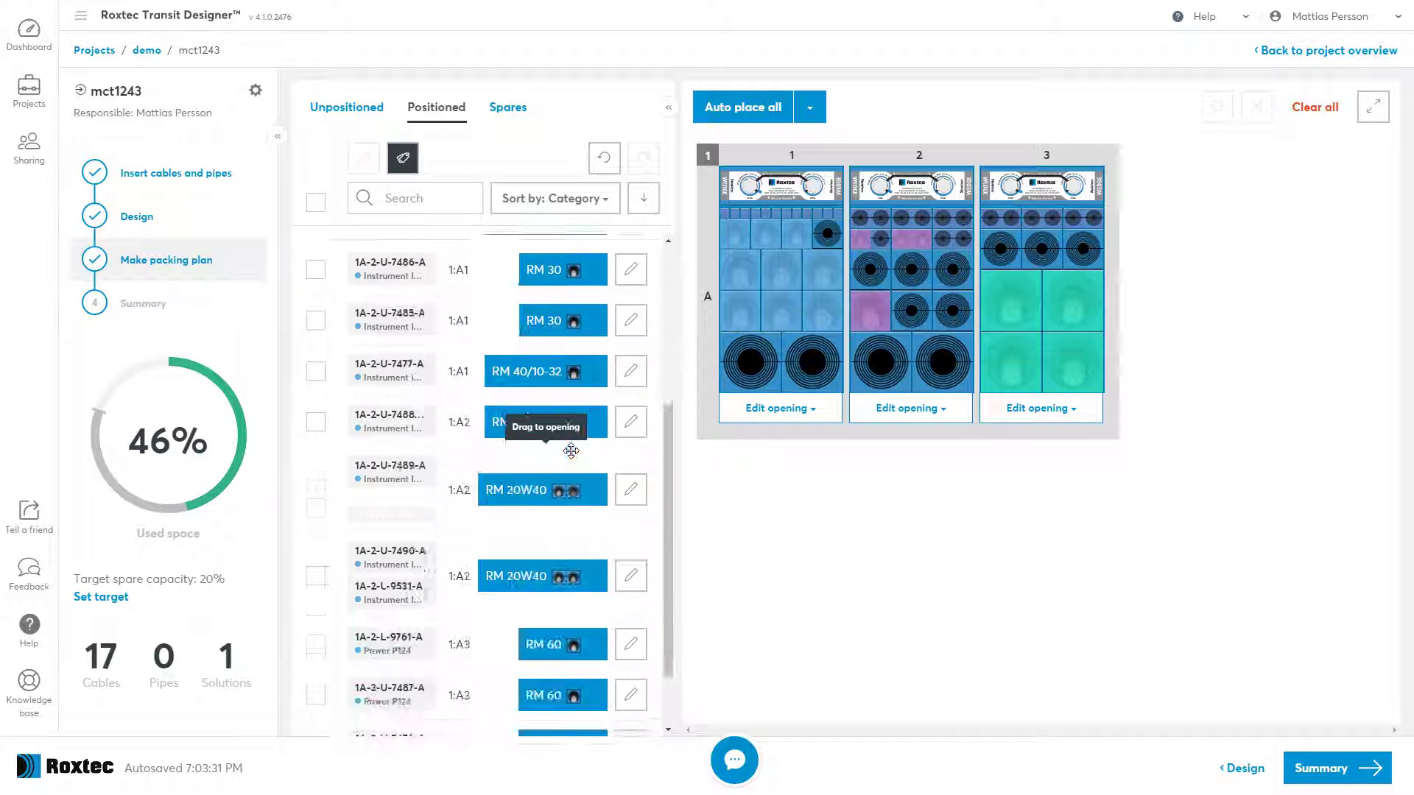
left_click(1011, 363)
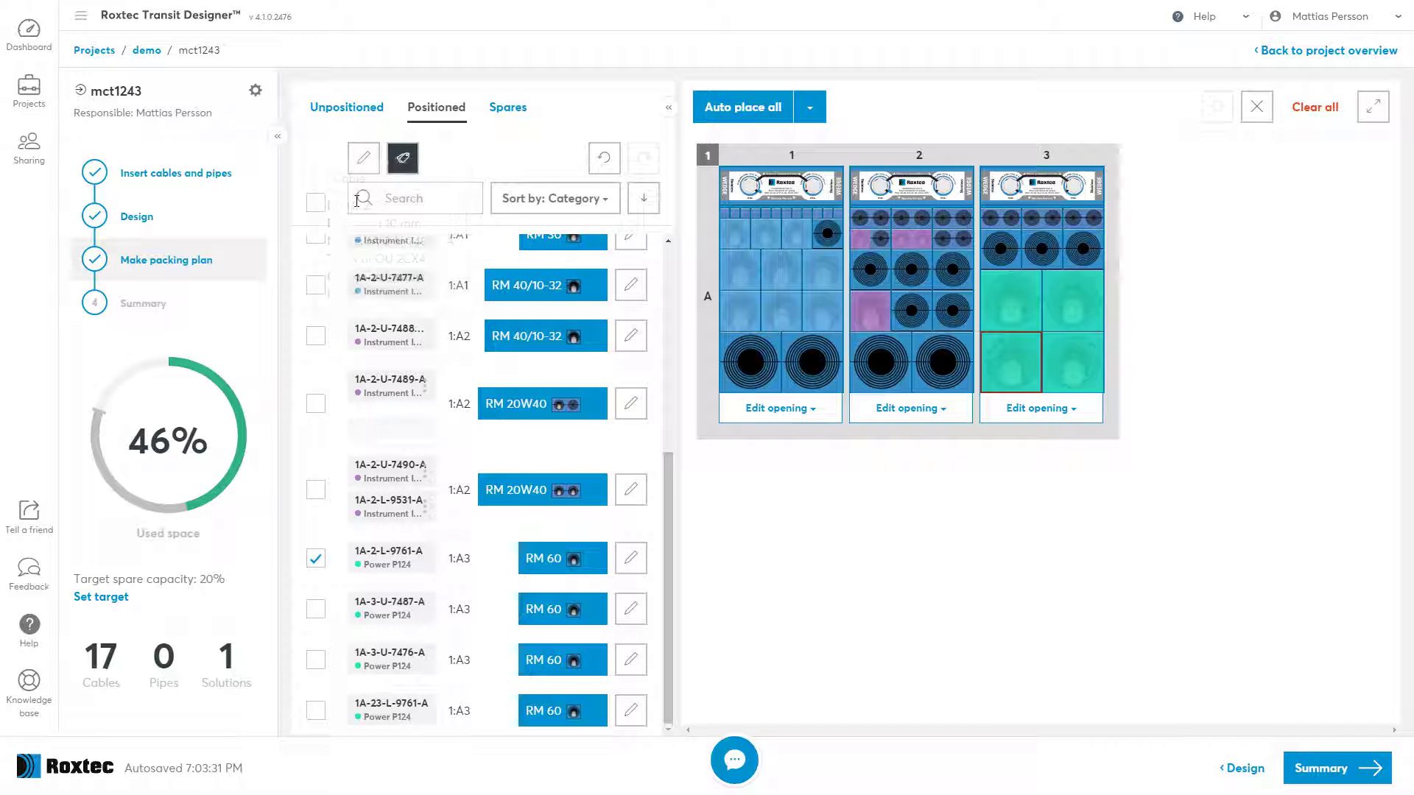
- Try collapsed side panels and full-screen view, ending with the project panel collapsed
left_click(340, 112)
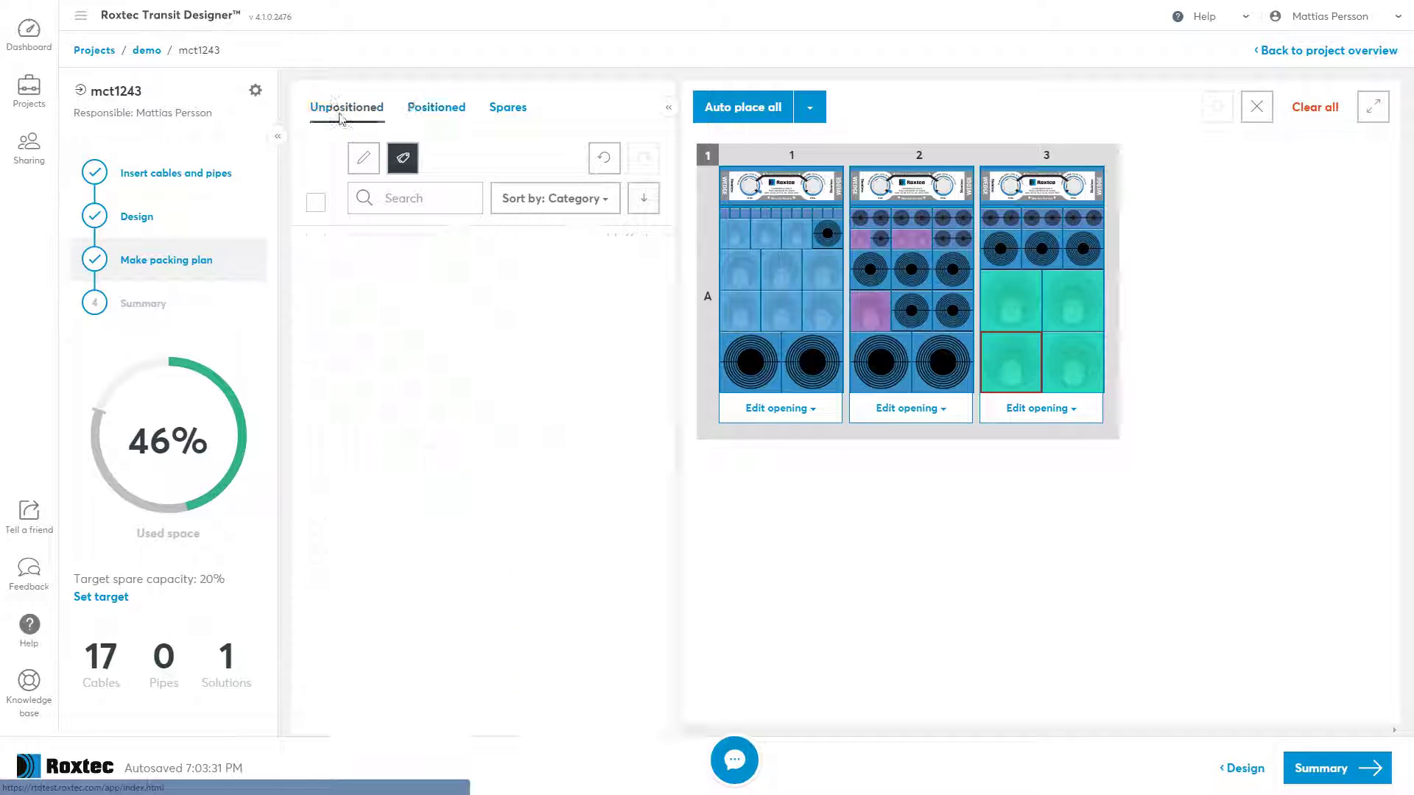
left_click(669, 109)
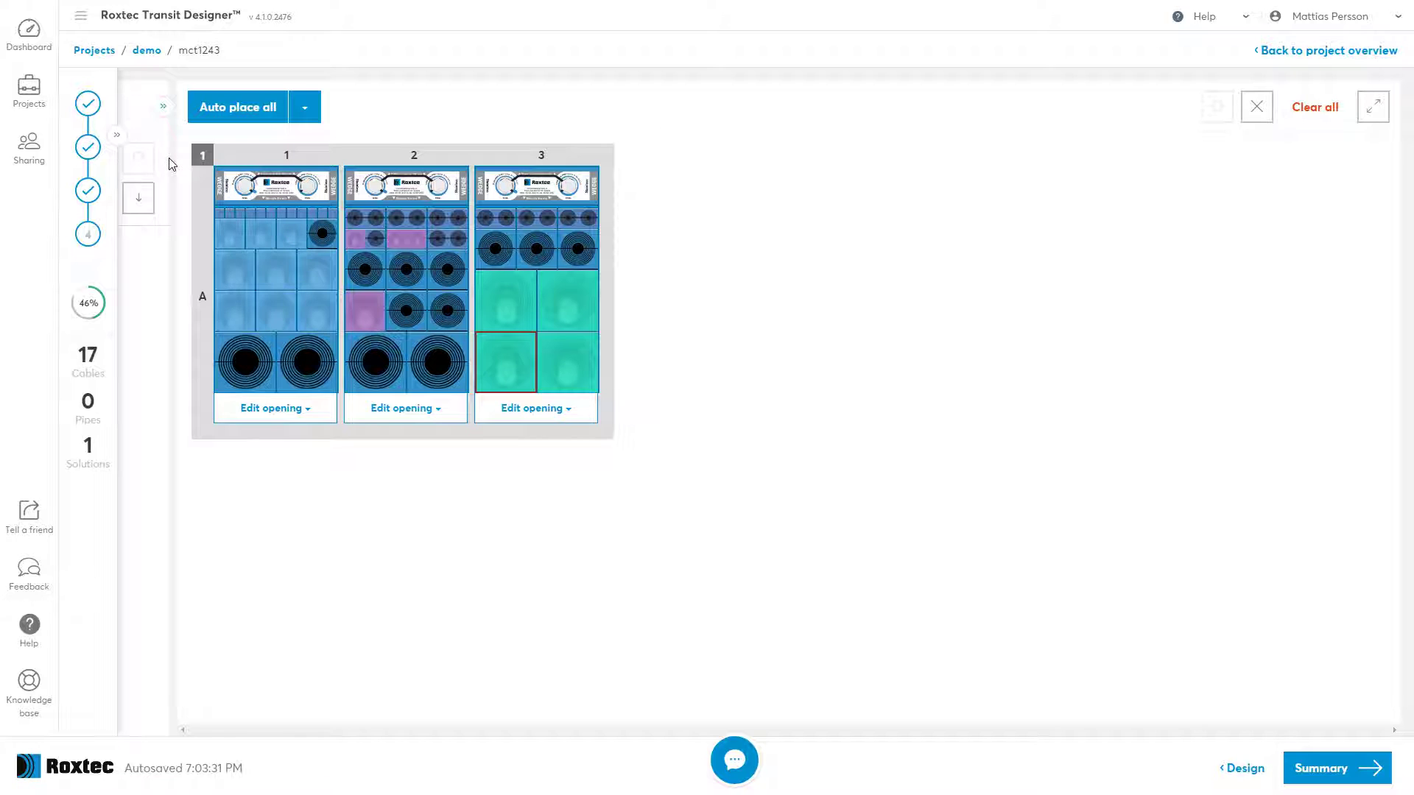
left_click(1374, 107)
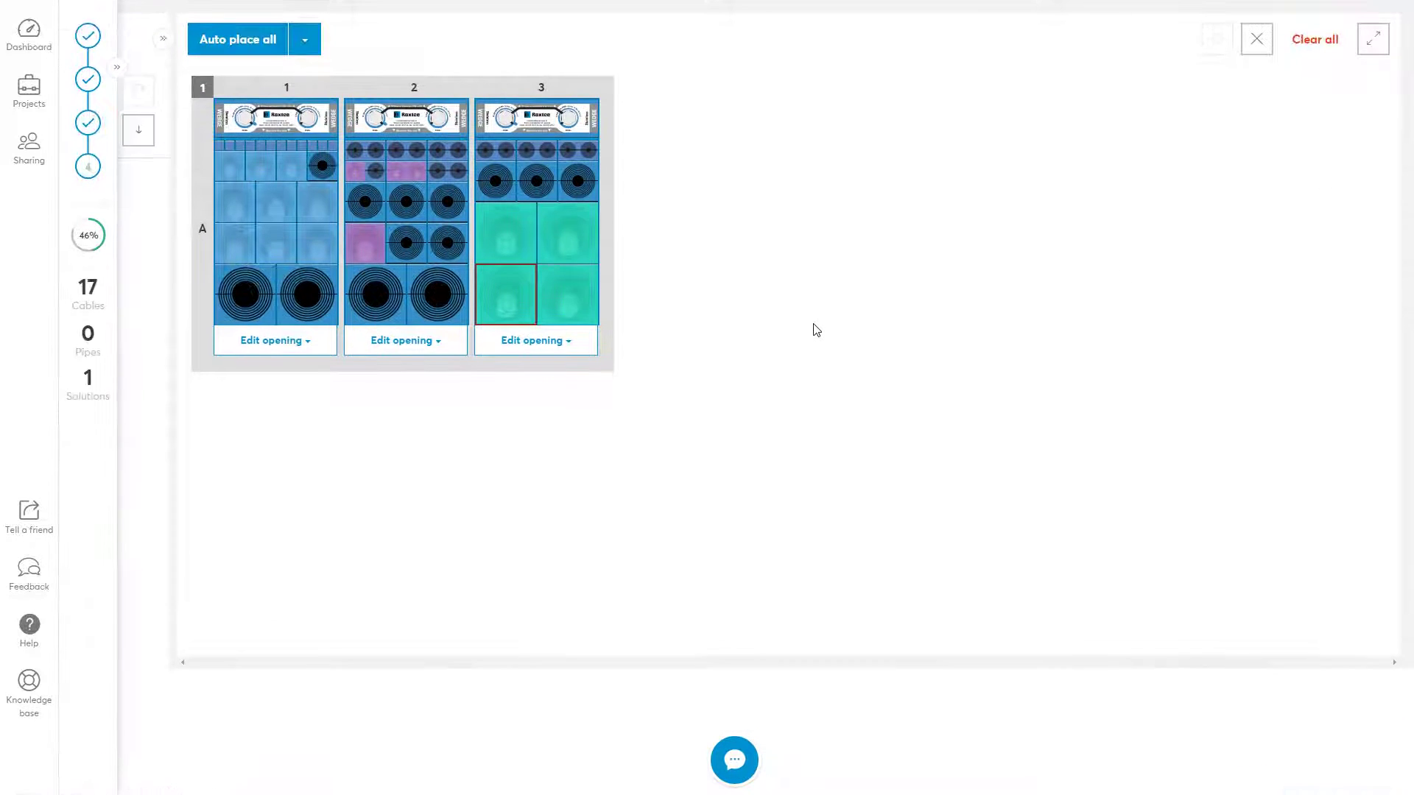
left_click(165, 39)
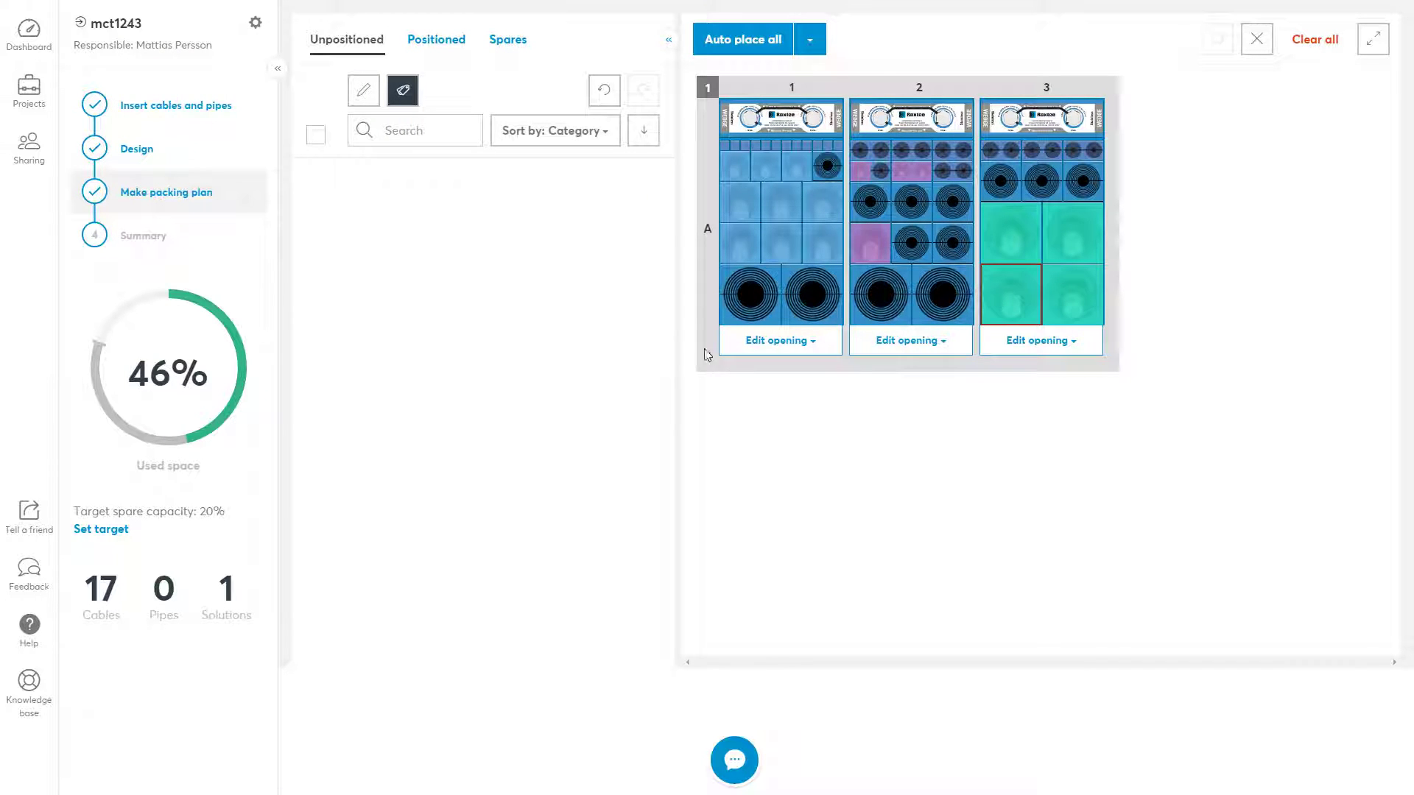
left_click(278, 69)
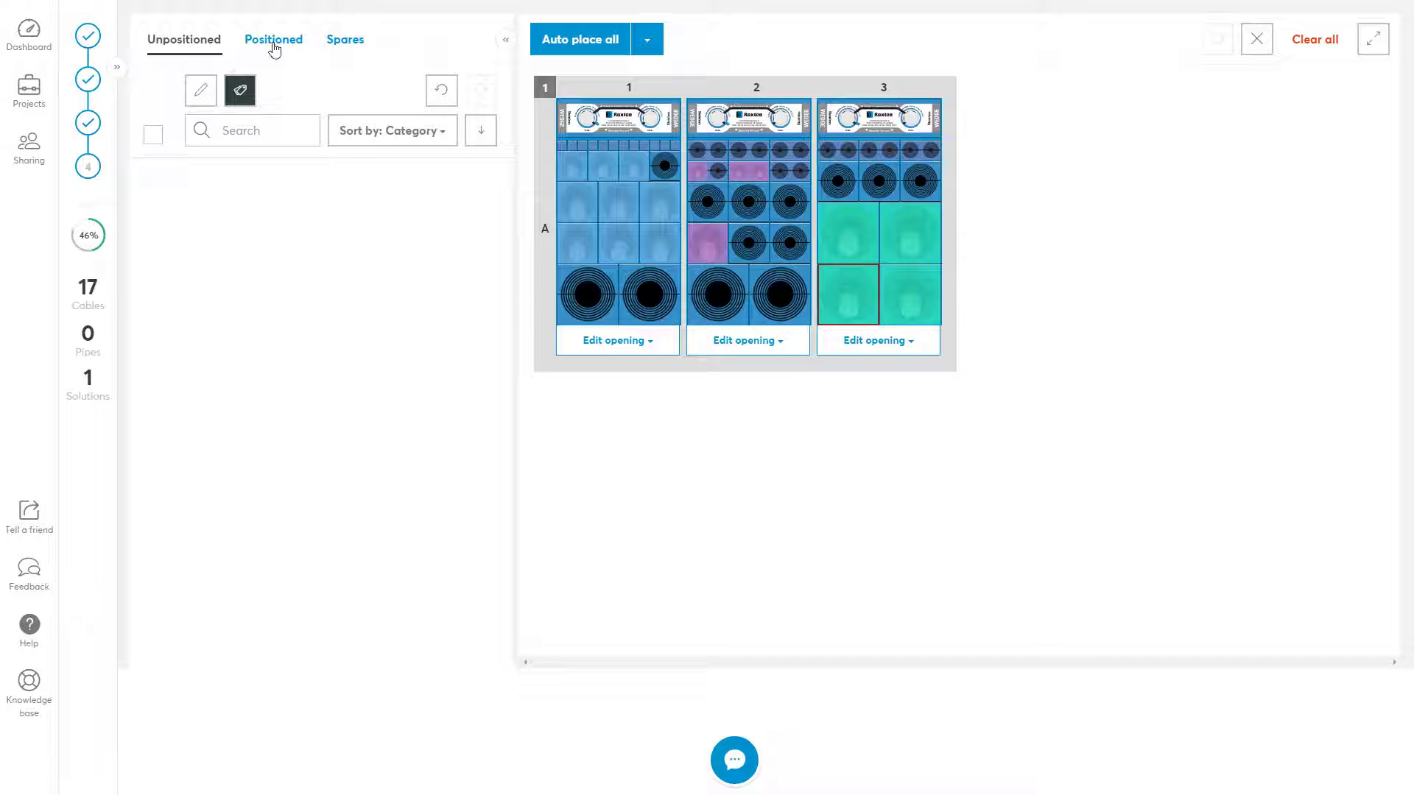
- Clear all openings, filter by 'powe', and place the four power cables in opening 3
left_click(1325, 44)
left_click(245, 135)
type("power")
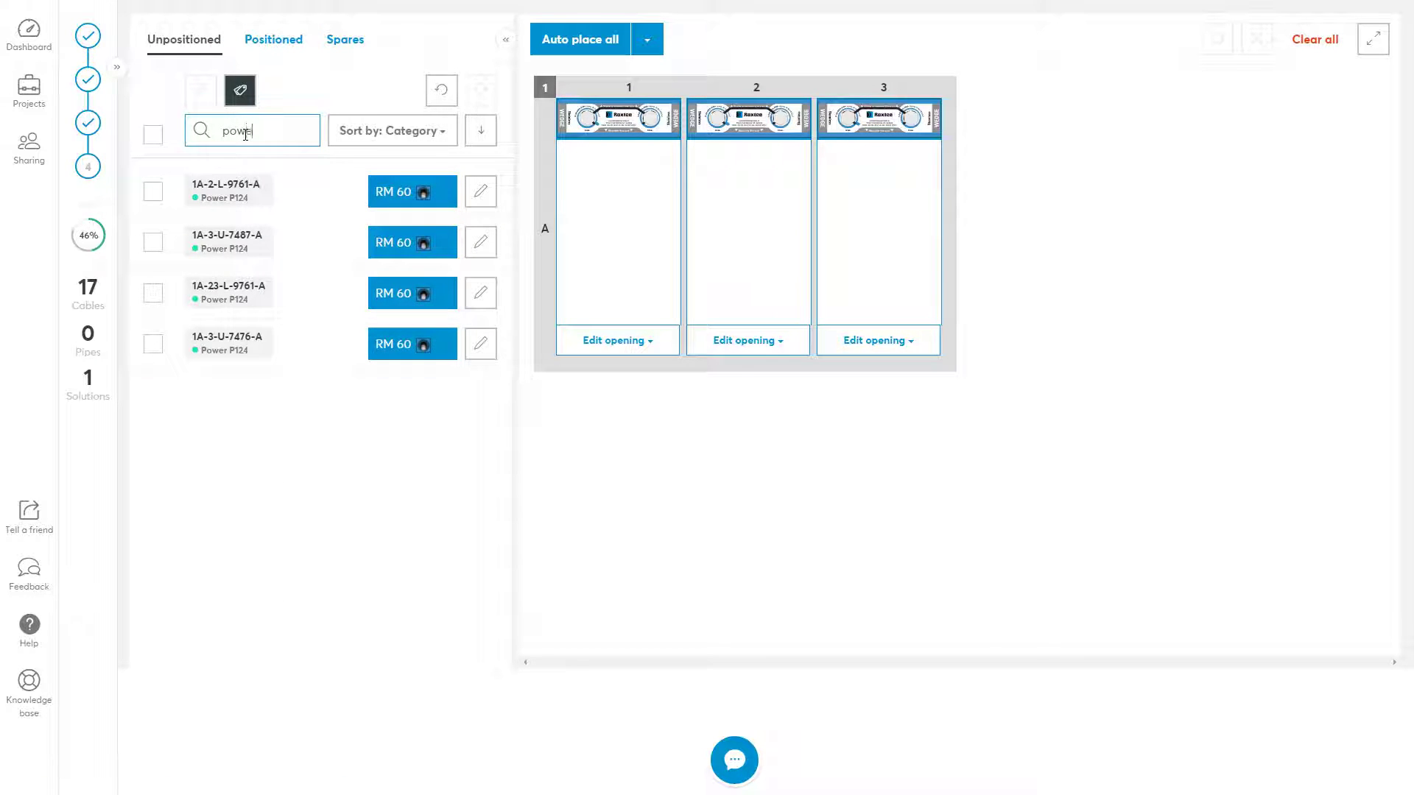
left_click(152, 135)
left_click_drag(416, 192, 899, 284)
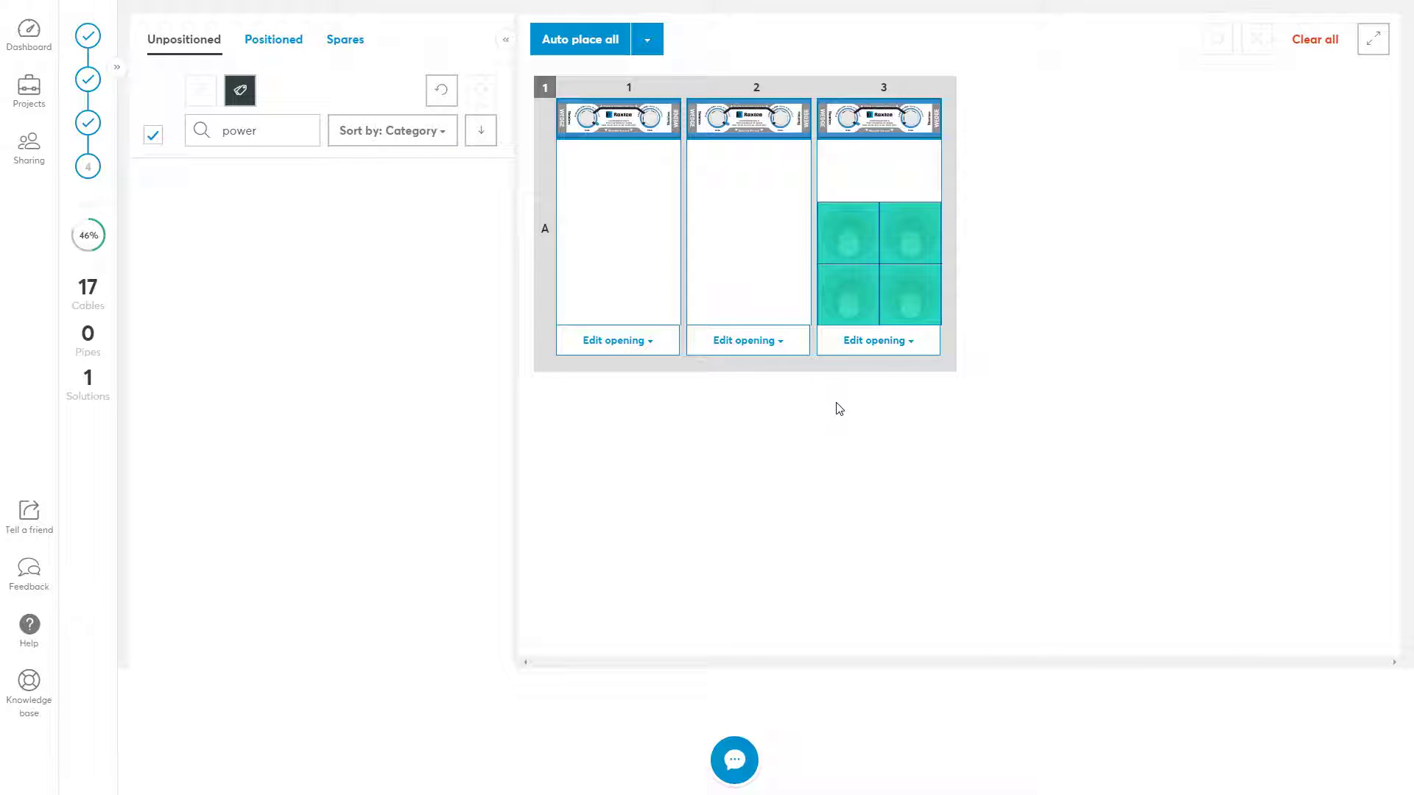
- Fill opening 3's remaining space, clear the search, and turn off category highlighting
left_click(910, 341)
left_click(910, 312)
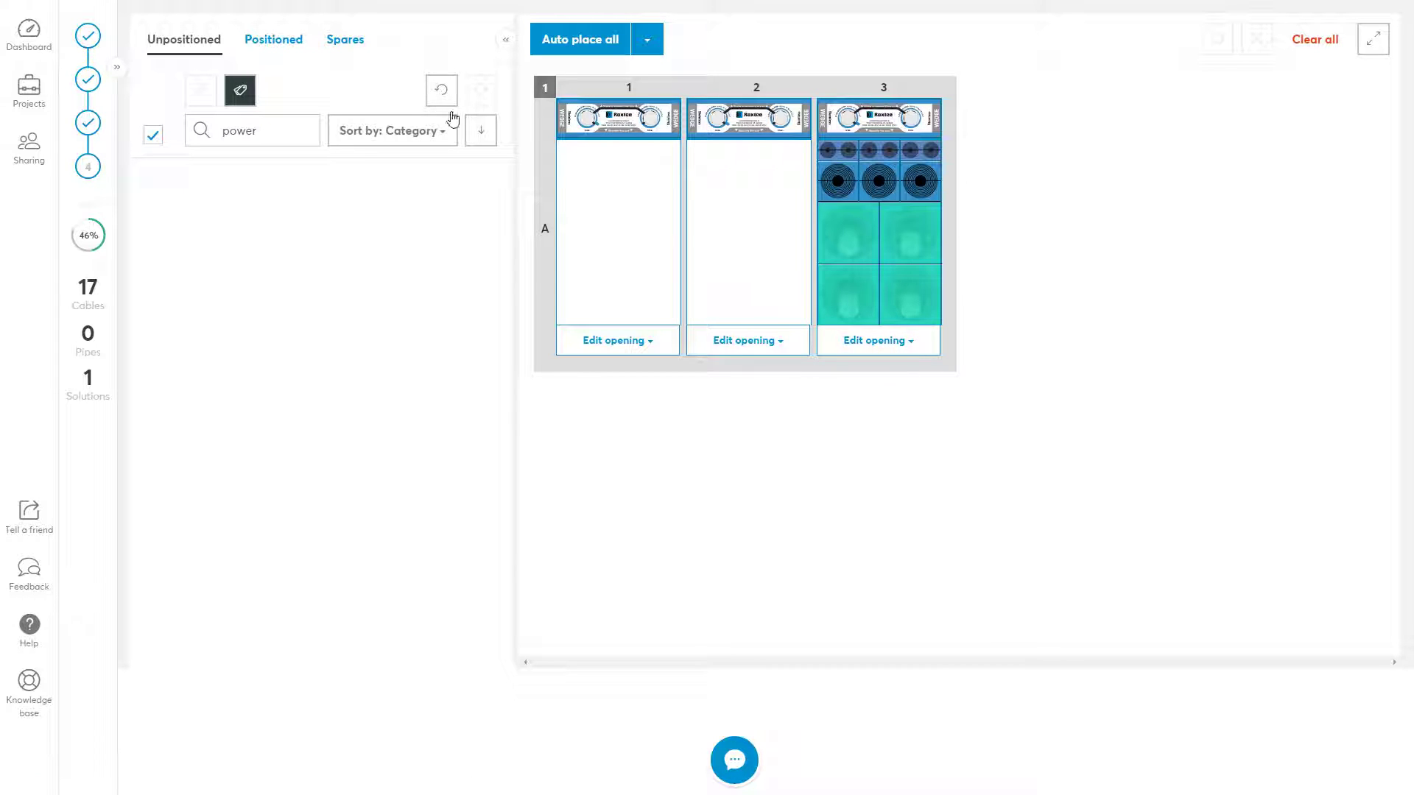
double_click(256, 131)
key("BackSpace")
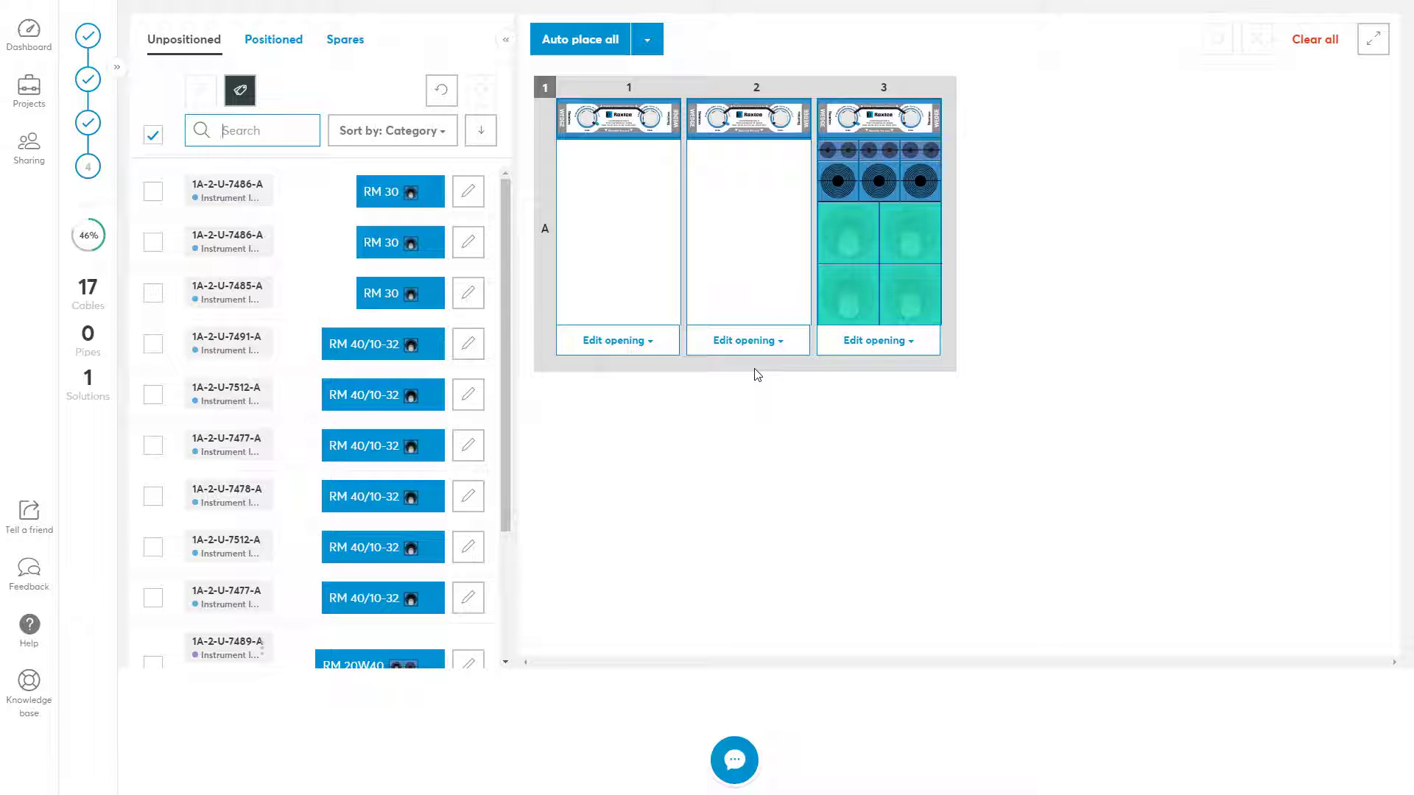
left_click(247, 100)
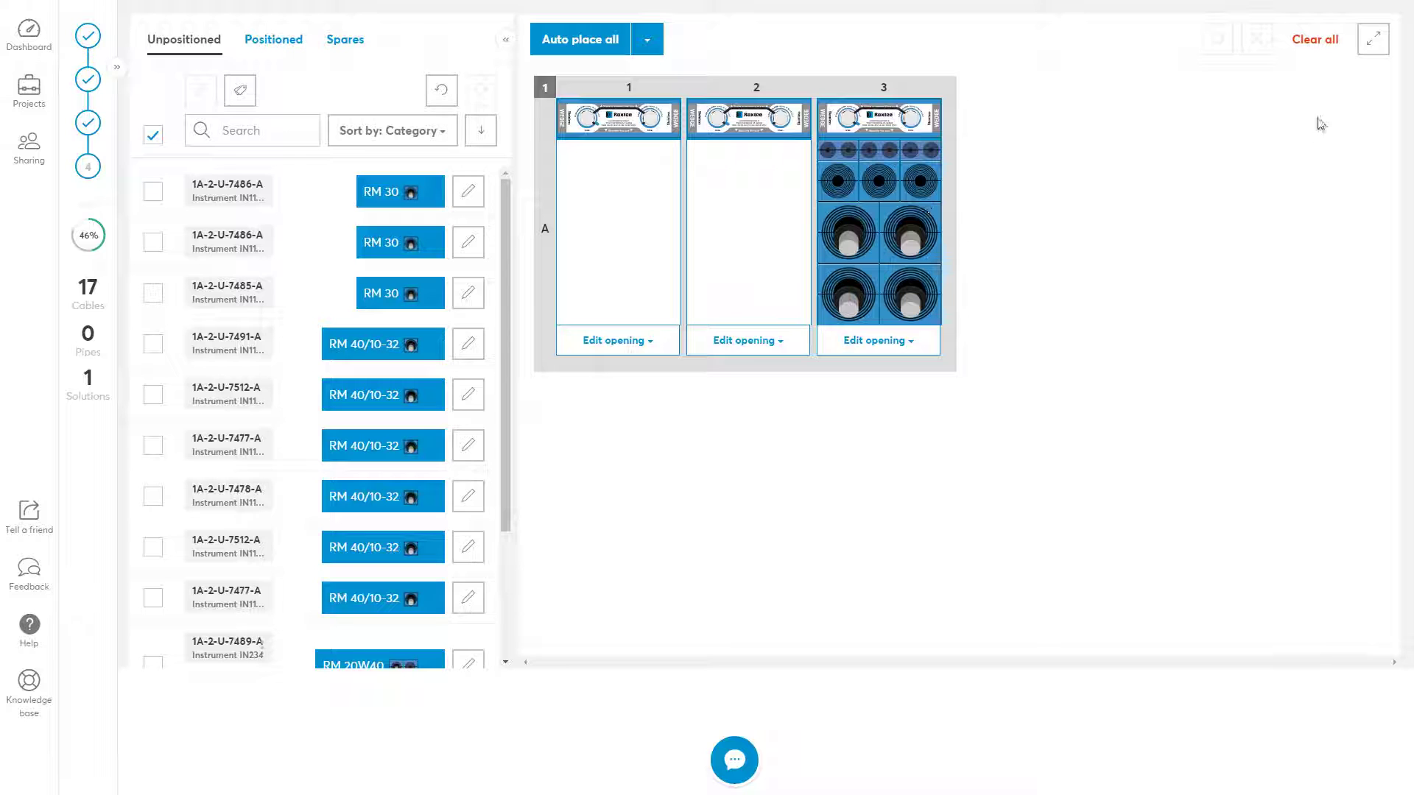
- Exit the expanded view and auto-place all remaining cables into openings 1 and 2
left_click(1374, 42)
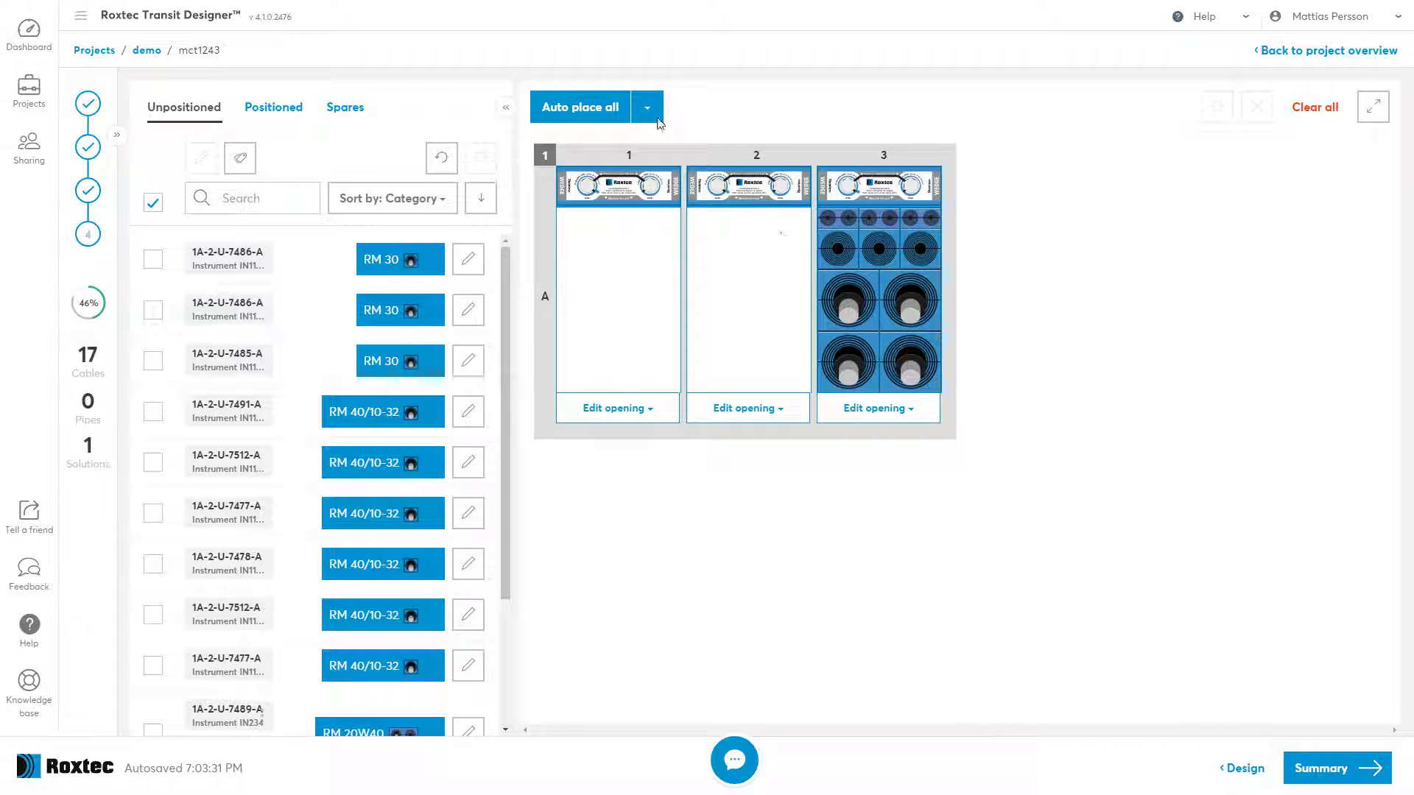
left_click(590, 116)
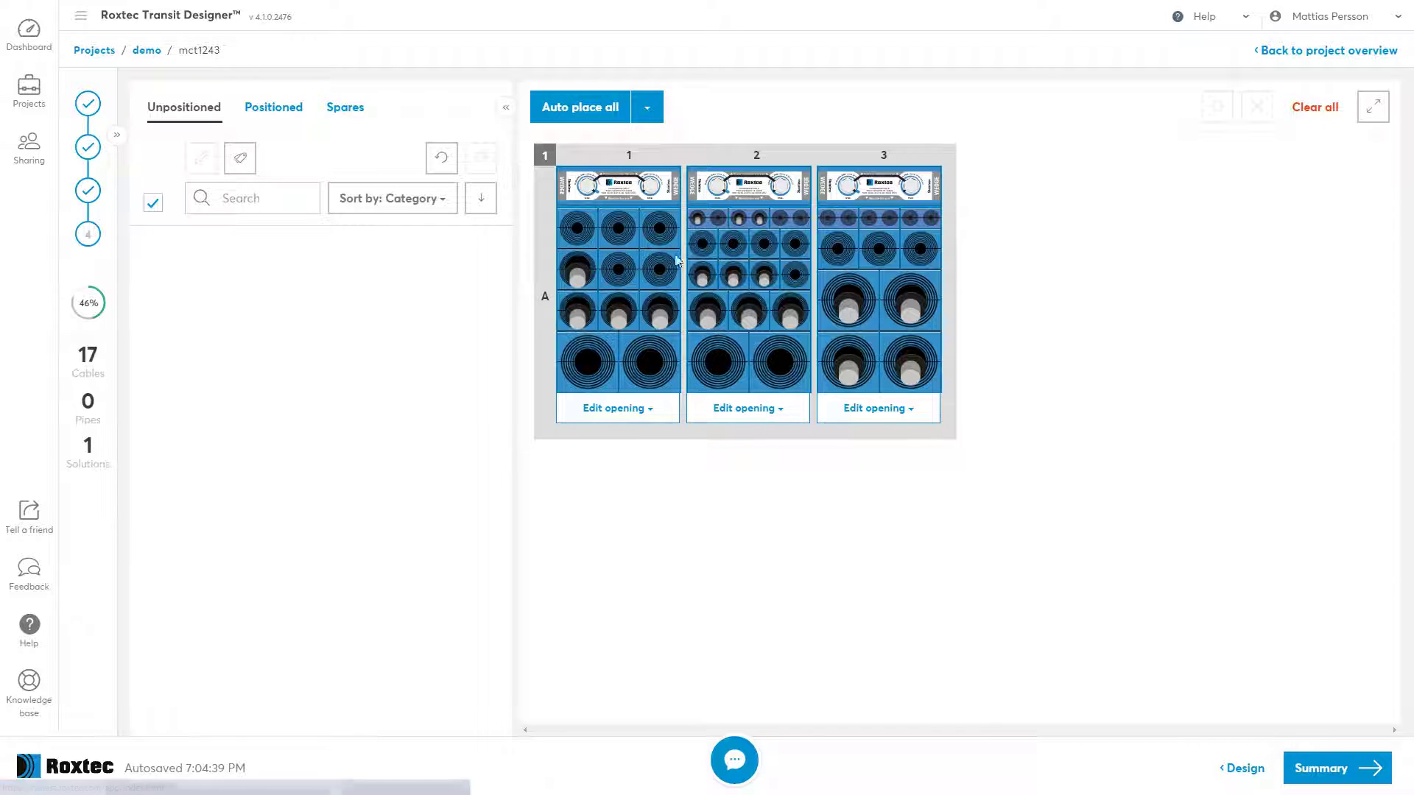
- Delete the second-row modules in opening 3 and the four second-row modules in opening 2
left_click(841, 261)
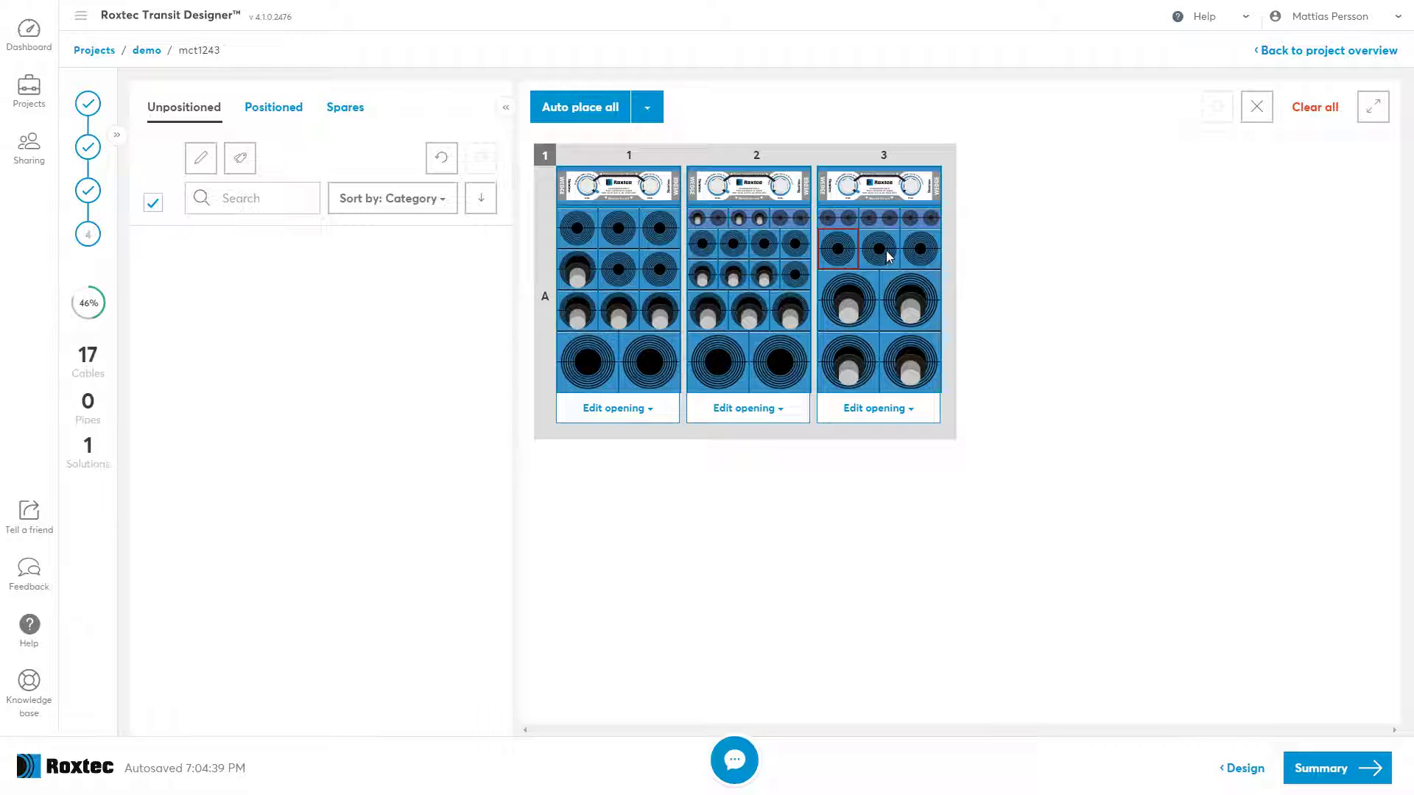
left_click(1256, 107)
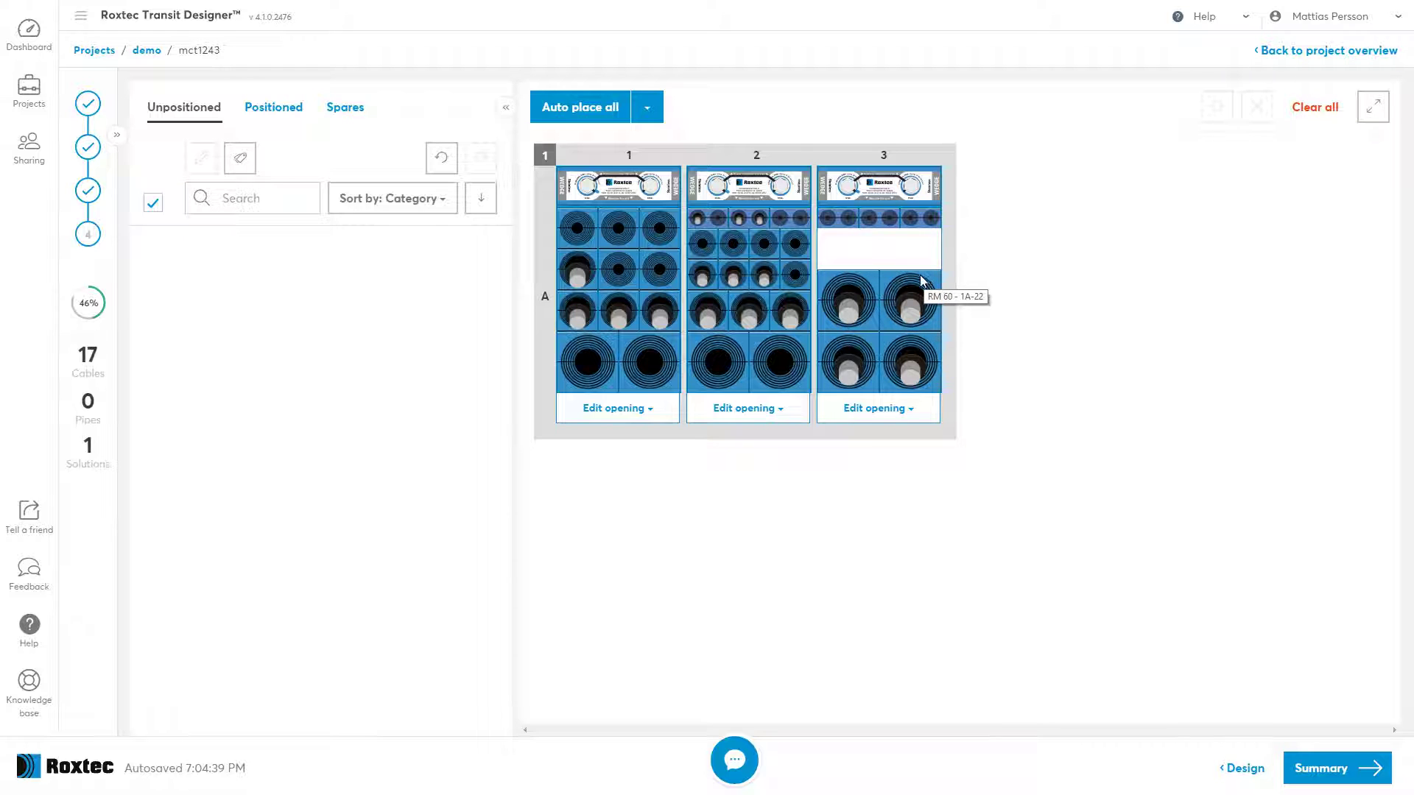
left_click(792, 251)
key("Delete")
left_click(770, 251)
key("Delete")
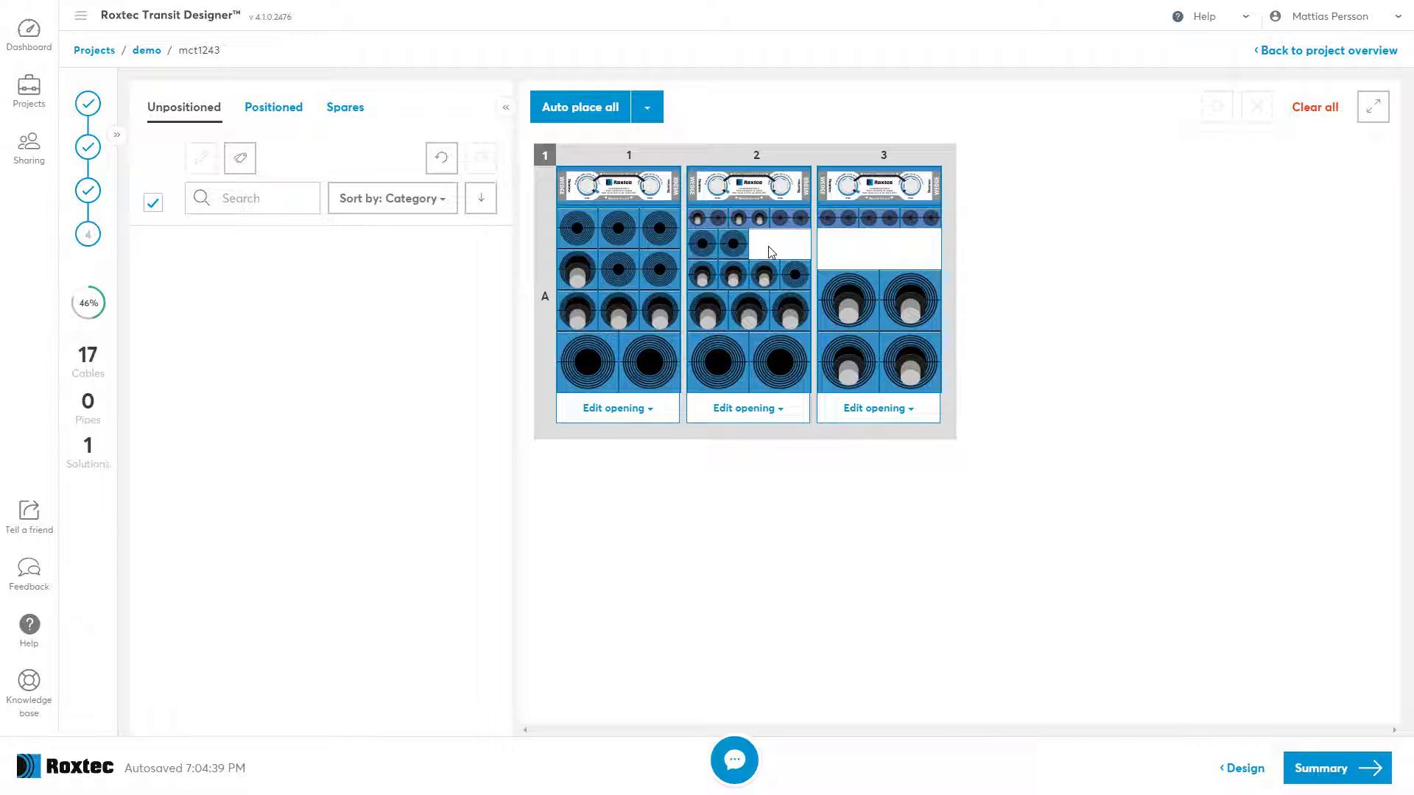
left_click(736, 247)
key("Delete")
left_click(702, 248)
key("Delete")
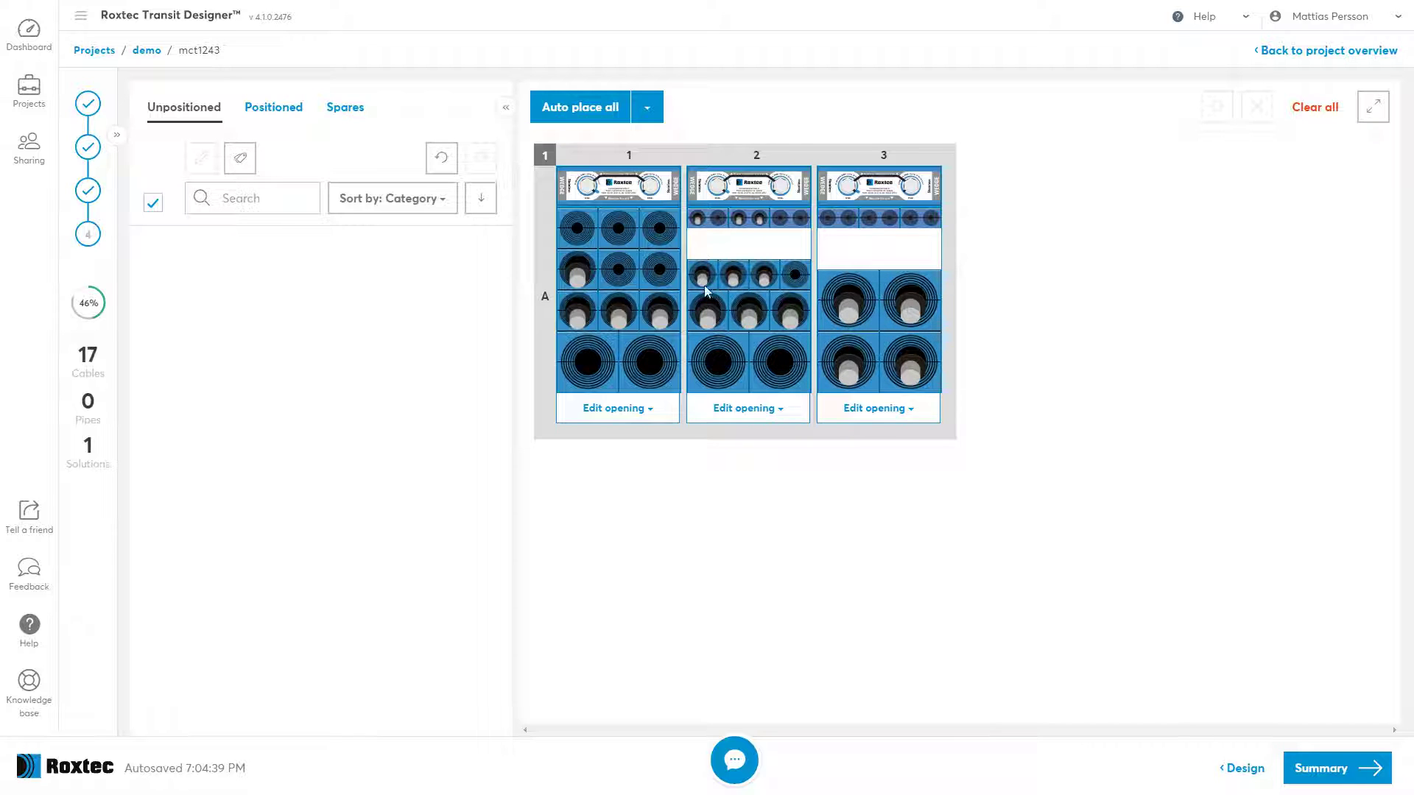
- Move the RM 30 module into opening 3's empty row, then fill openings 3 and 2
left_click_drag(704, 290, 839, 250)
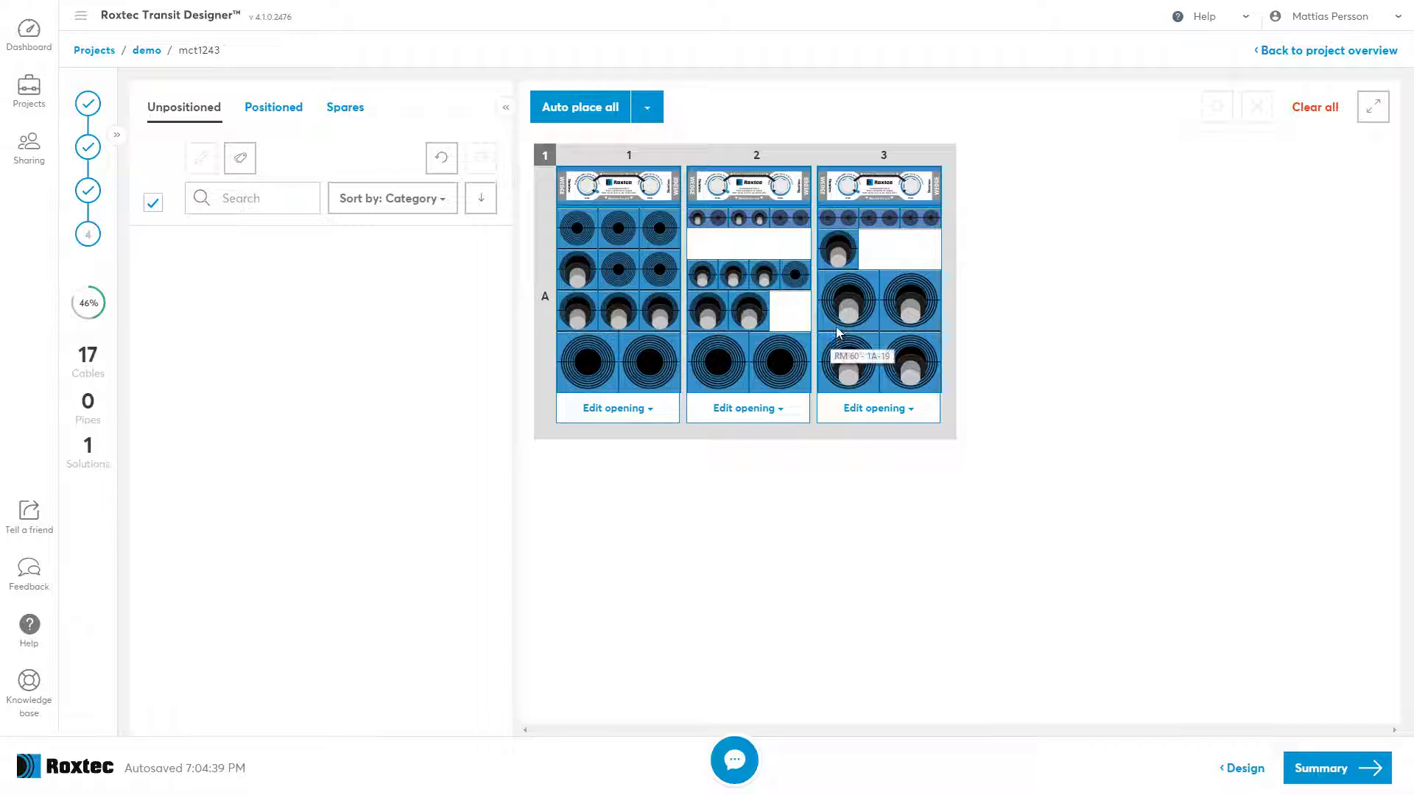
left_click(891, 409)
left_click(903, 374)
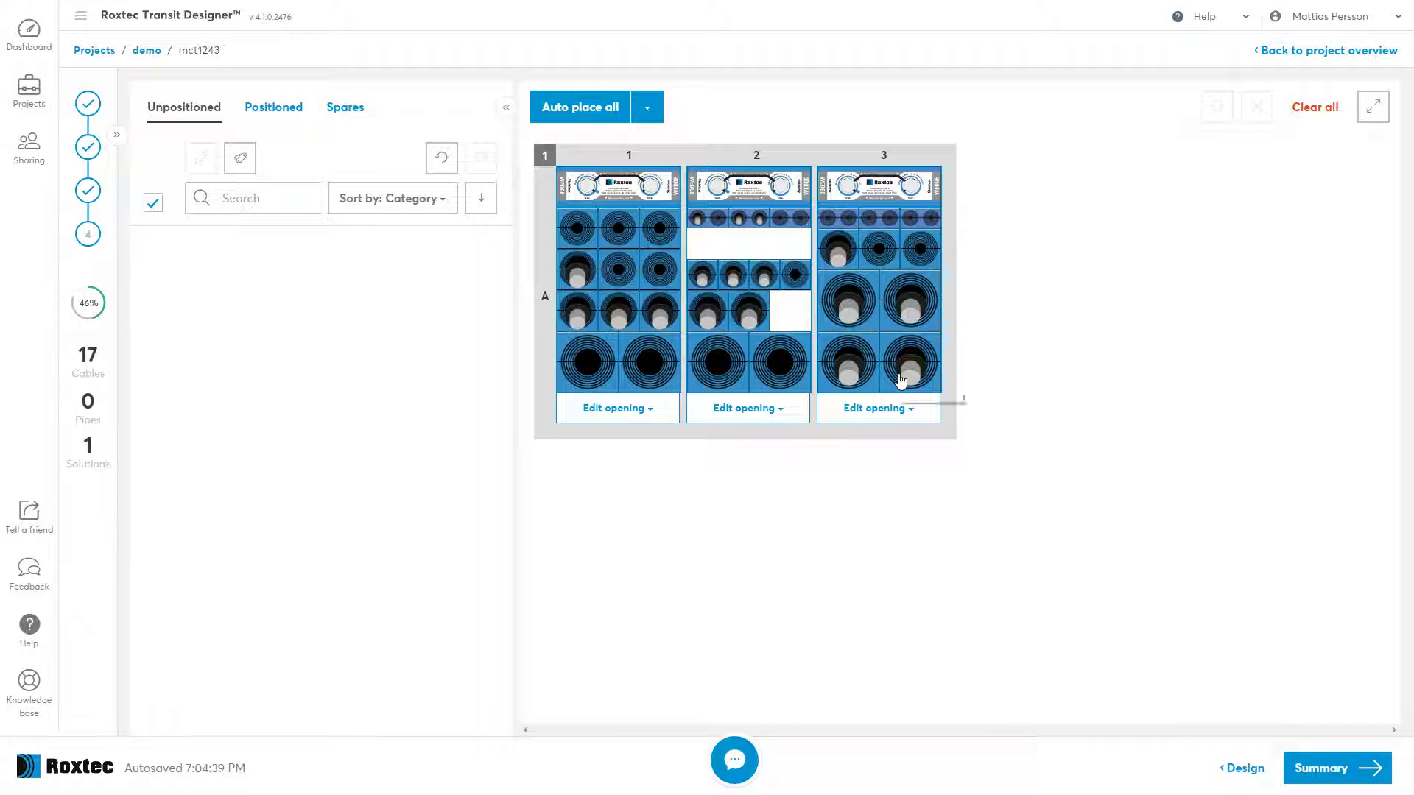
left_click(770, 407)
left_click(780, 371)
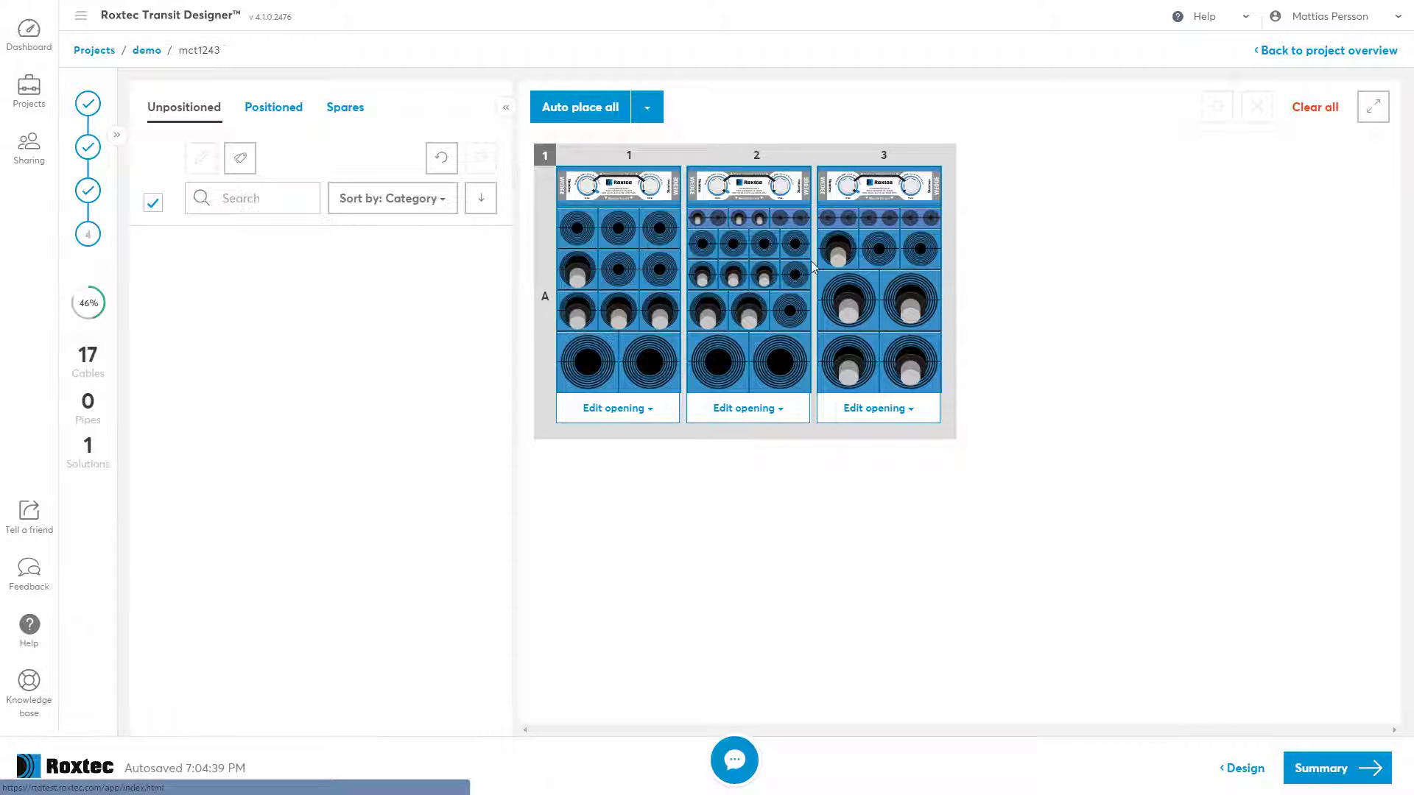
left_click(764, 244)
left_click(797, 243)
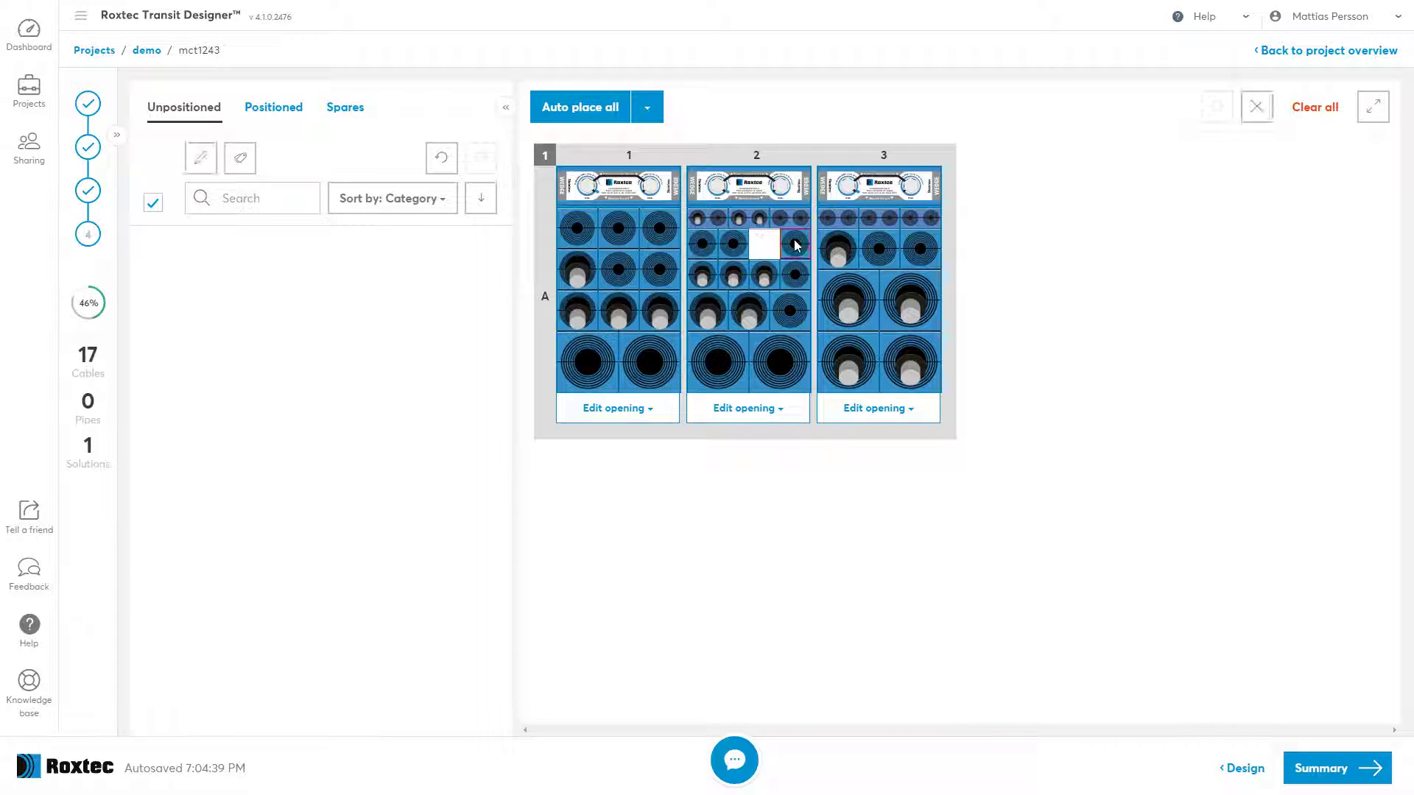
left_click_drag(749, 218, 781, 246)
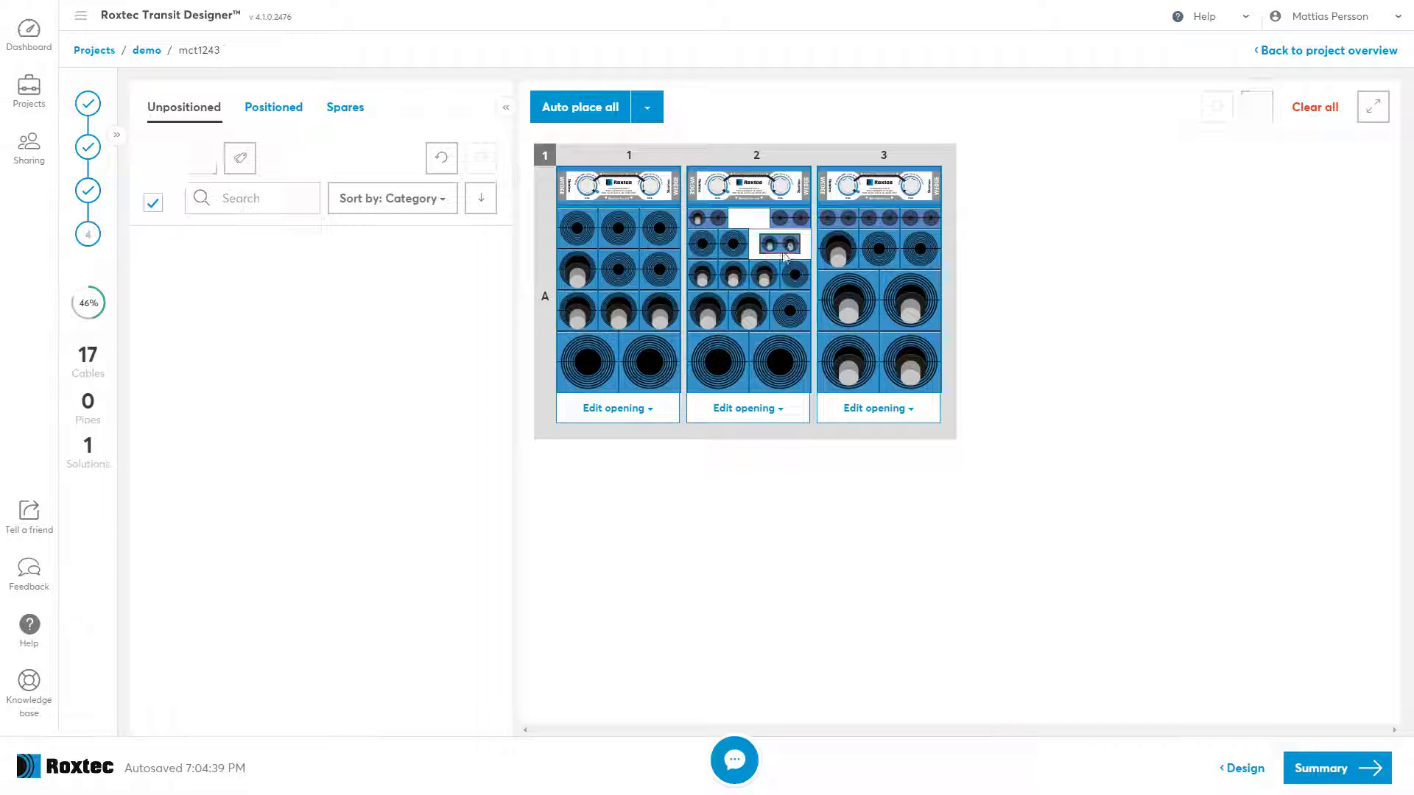
left_click_drag(791, 276, 765, 277)
key("Delete")
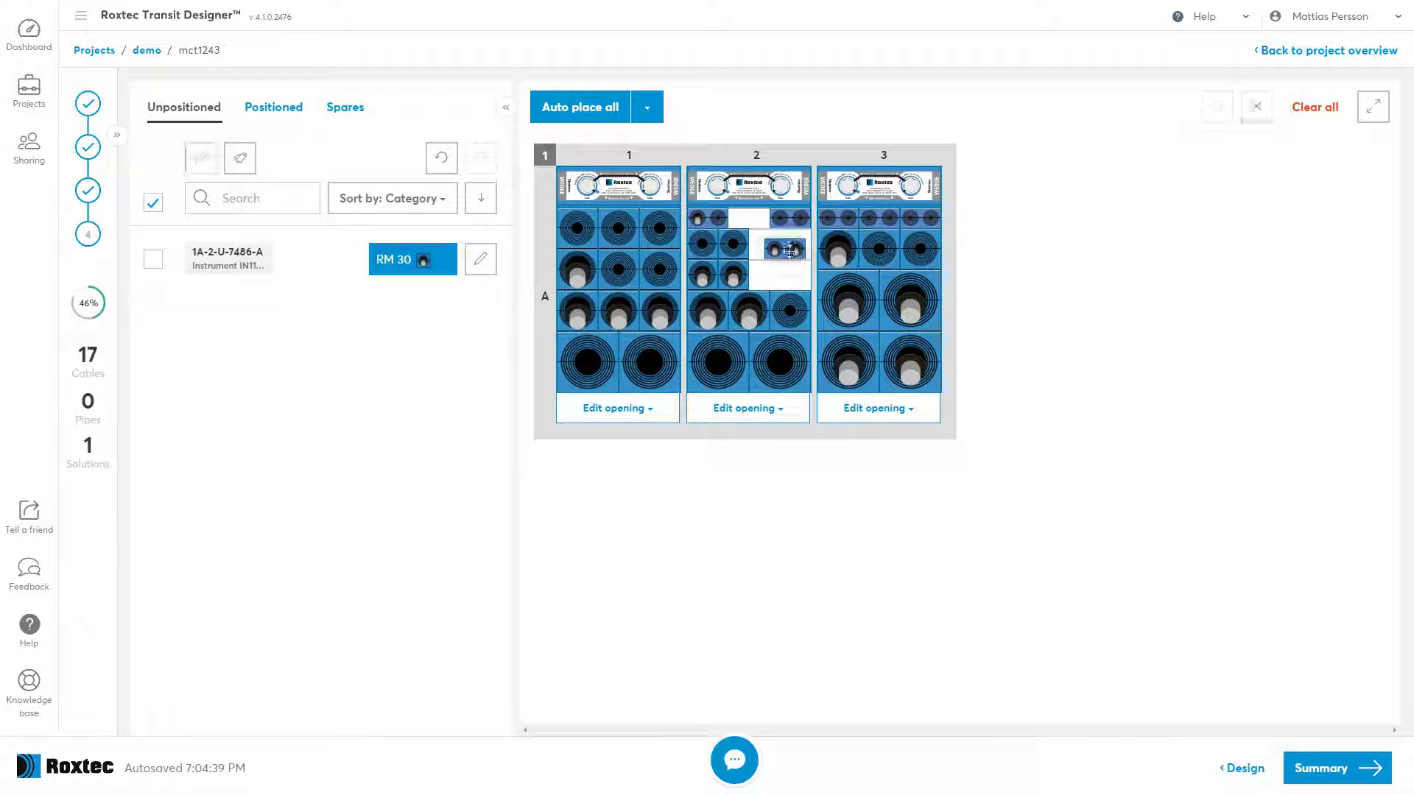
left_click(791, 246)
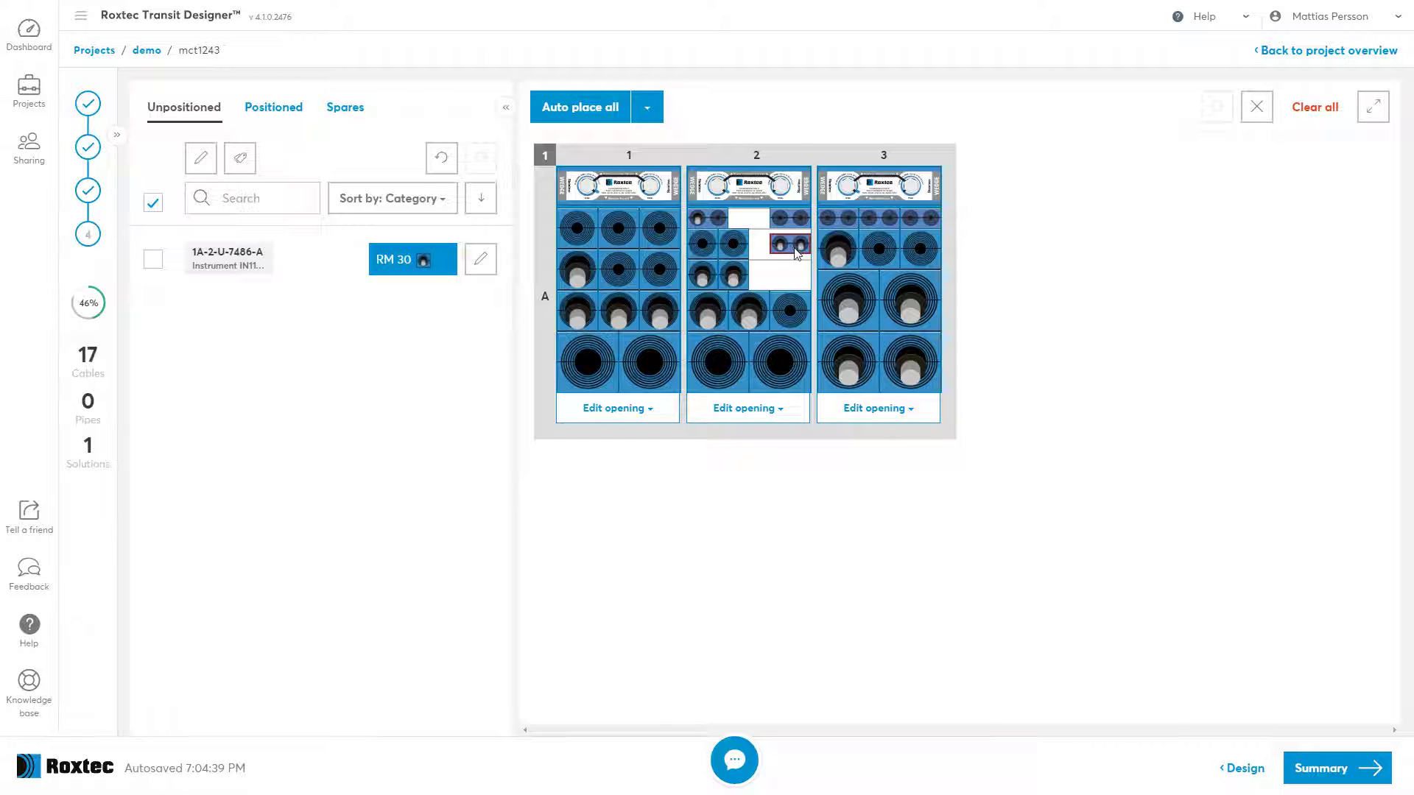
mouse_move(745, 249)
left_mouse_down()
mouse_move(740, 278)
mouse_move(781, 258)
mouse_move(766, 267)
left_mouse_up()
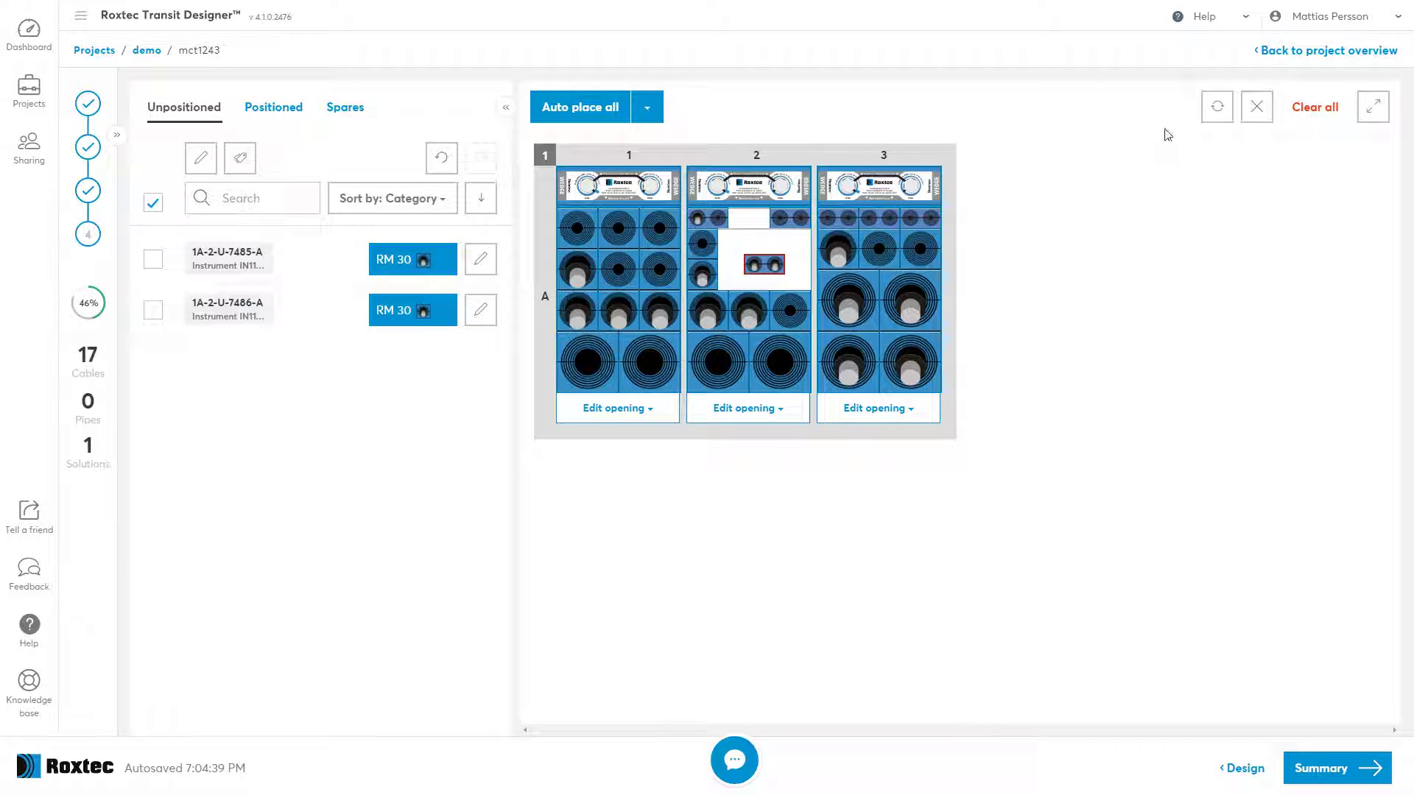
left_click(1217, 107)
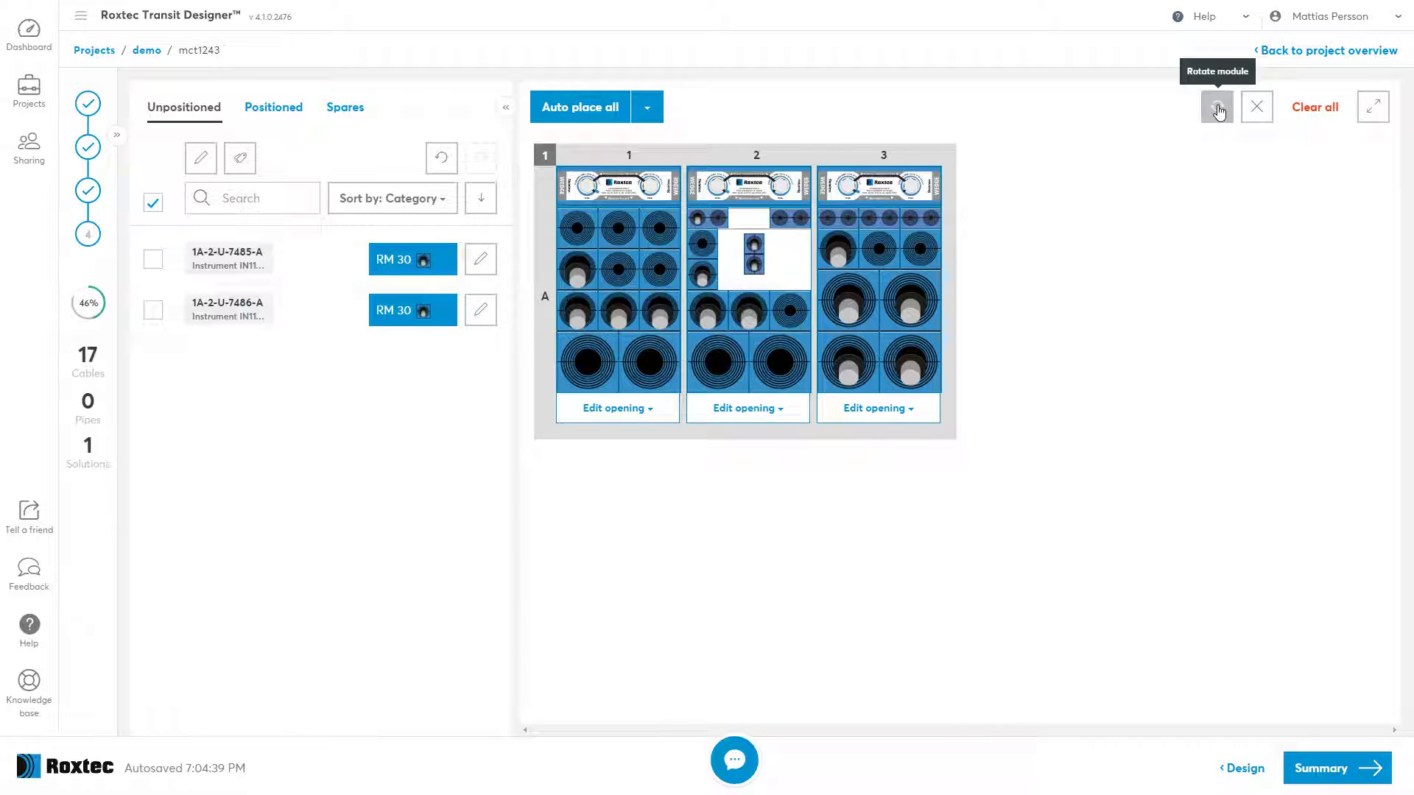
left_click(754, 251)
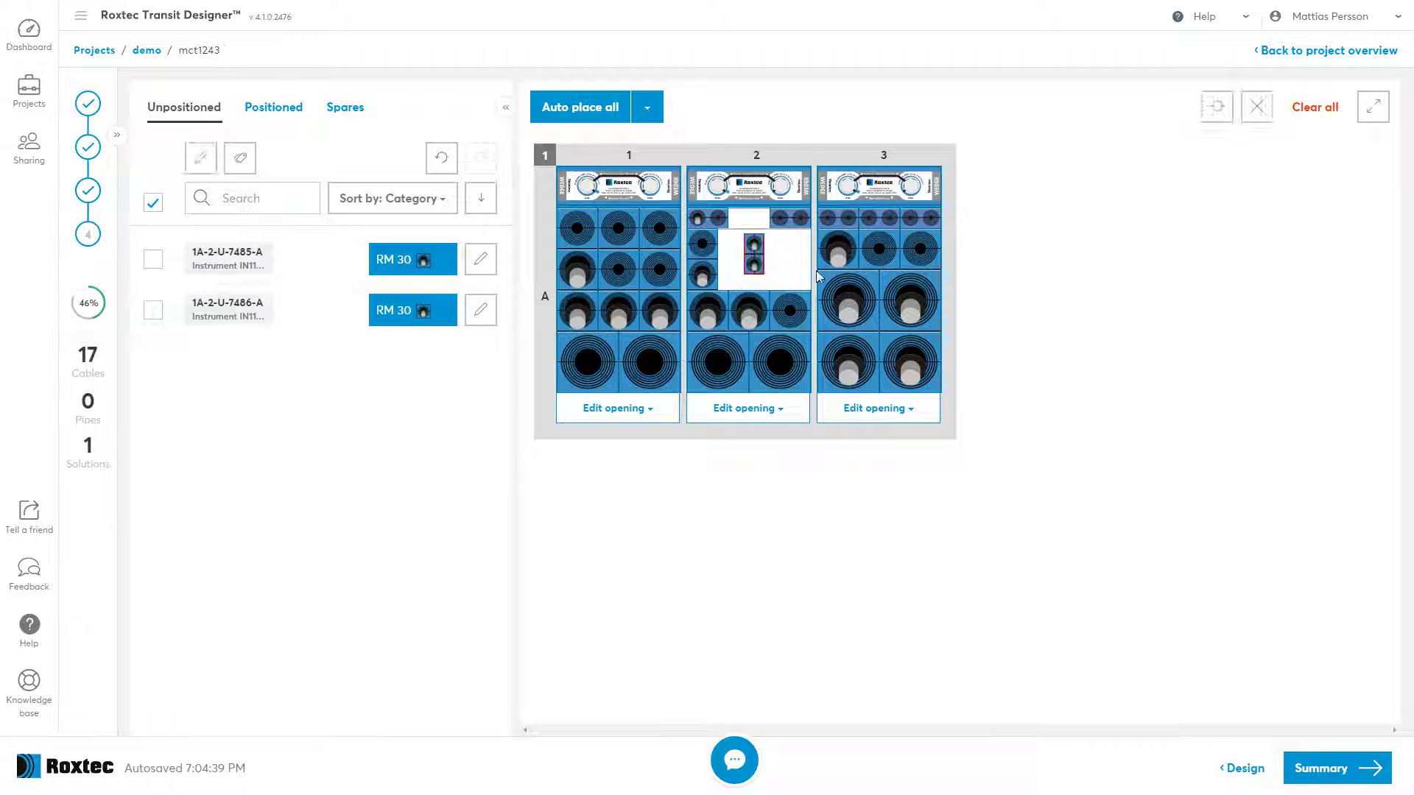
left_click(1222, 110)
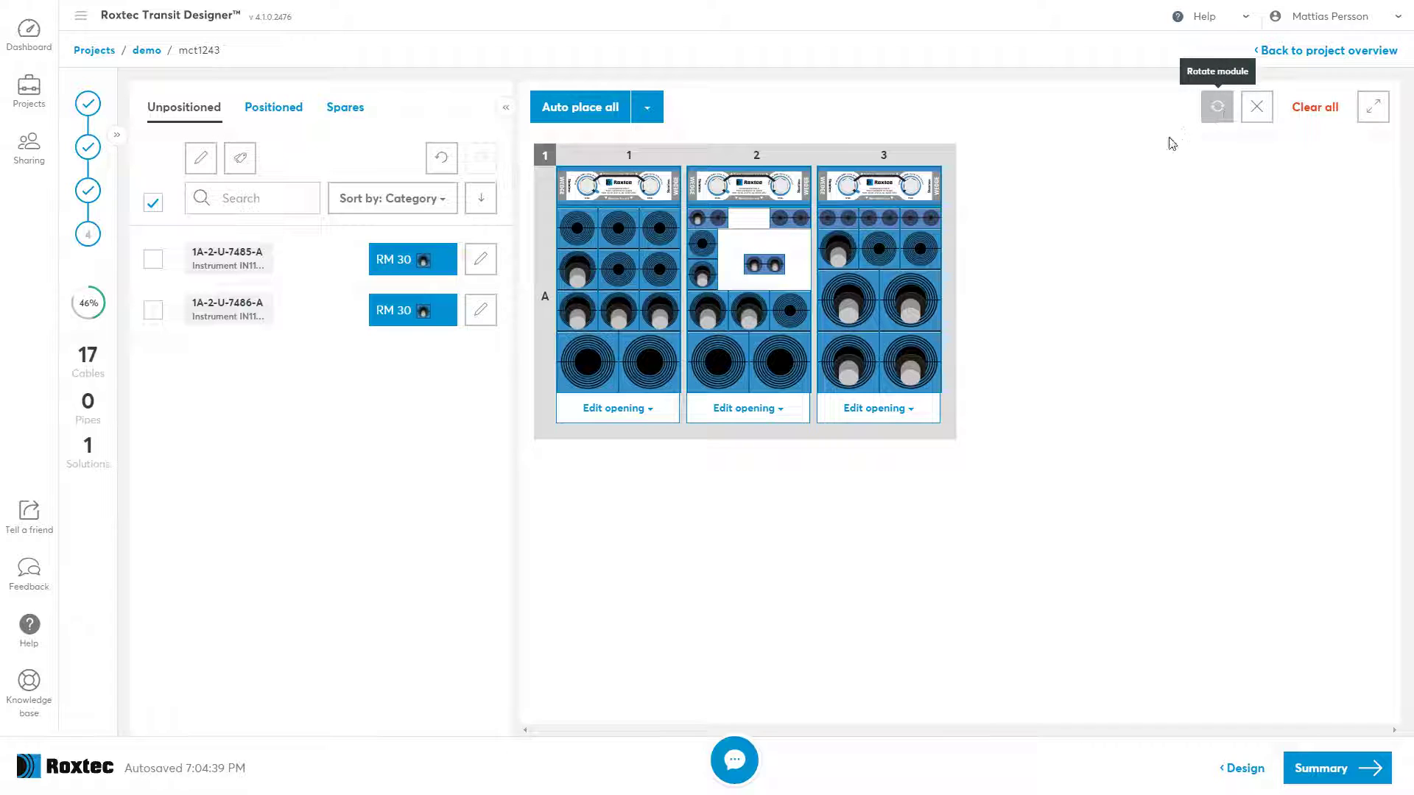
left_click_drag(766, 264, 750, 219)
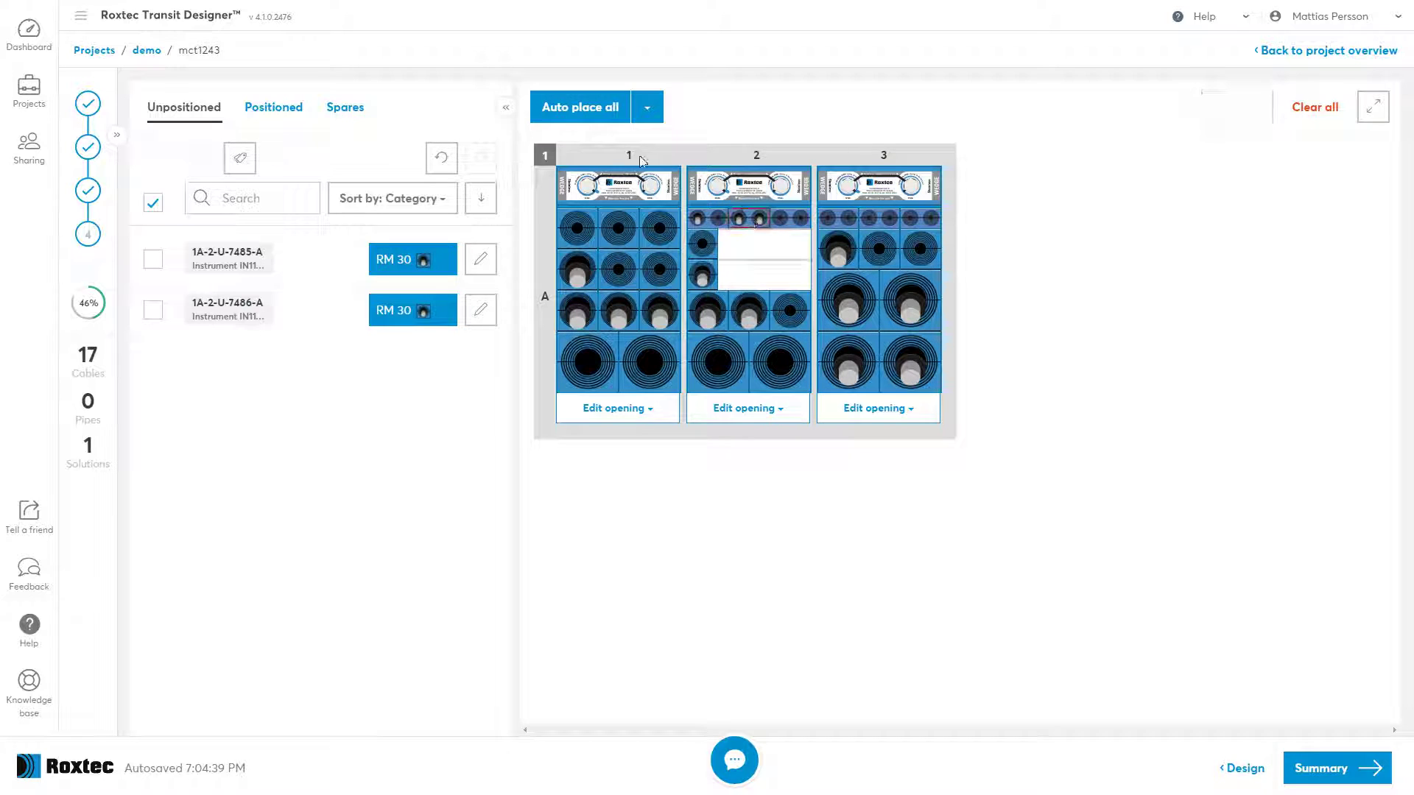